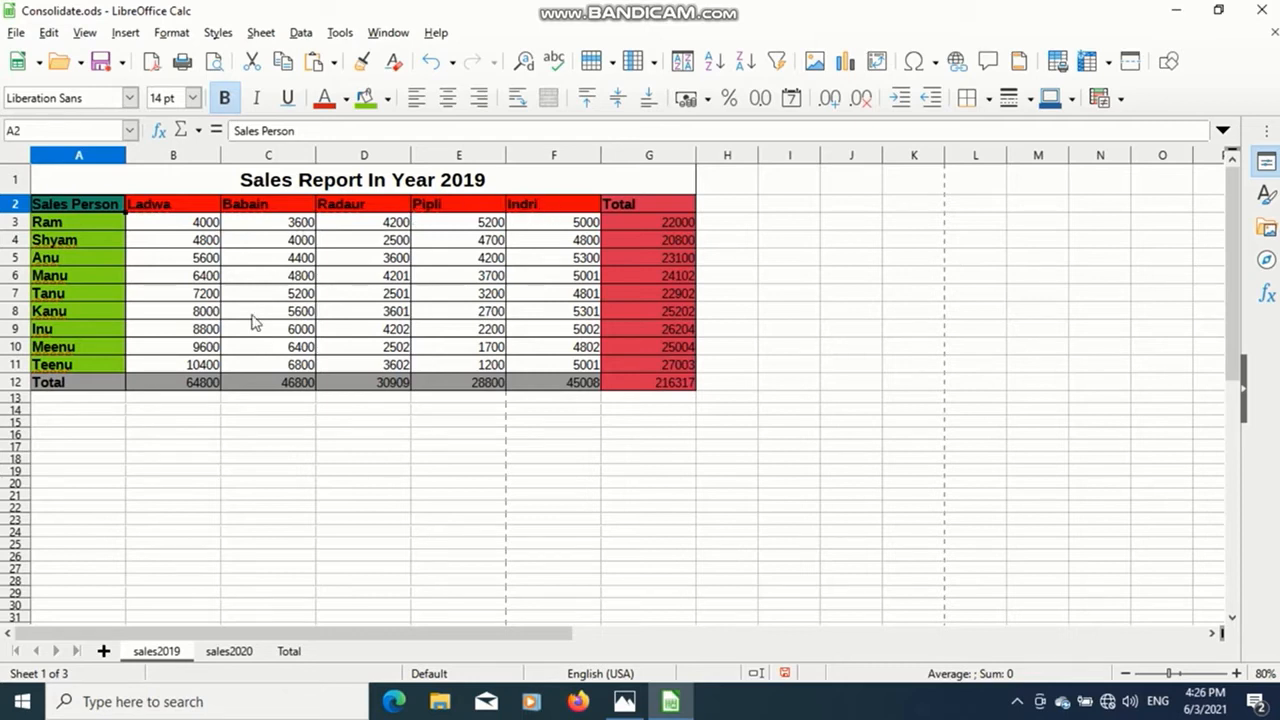
Step: Open Consolidate on the Total sheet and clear both saved consolidation ranges and the results destination
left_click(229, 651)
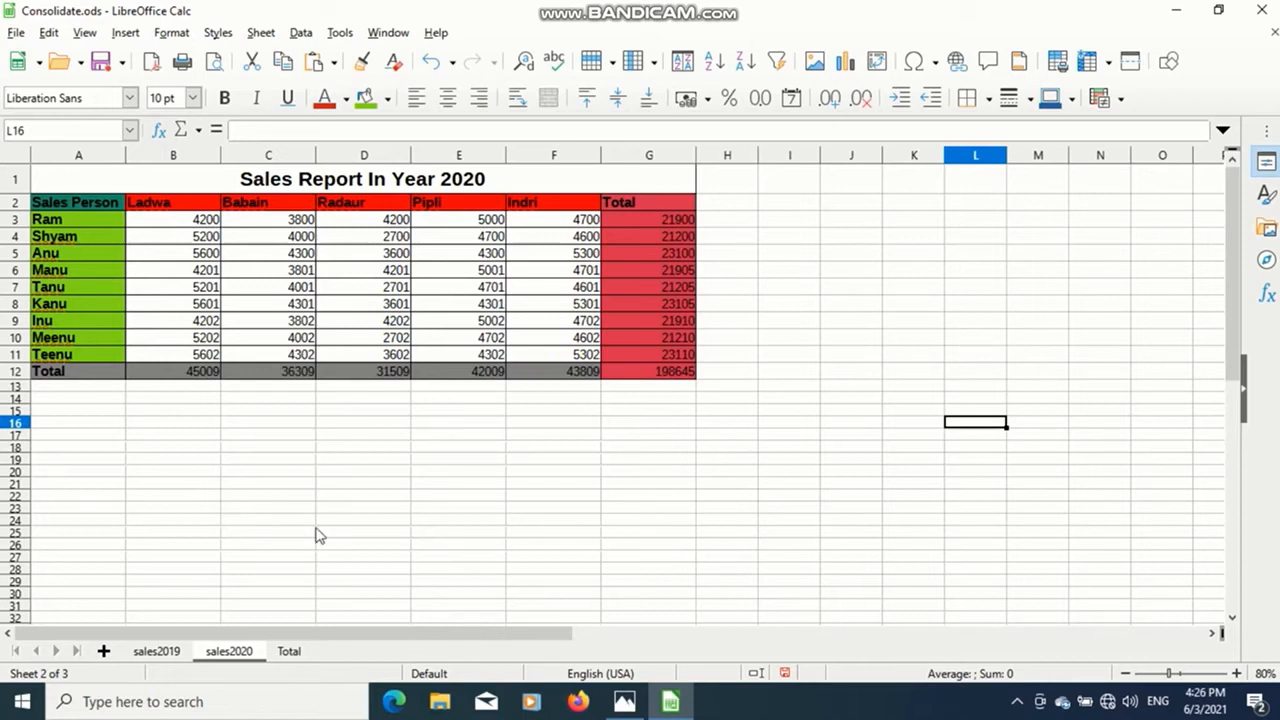
left_click(289, 652)
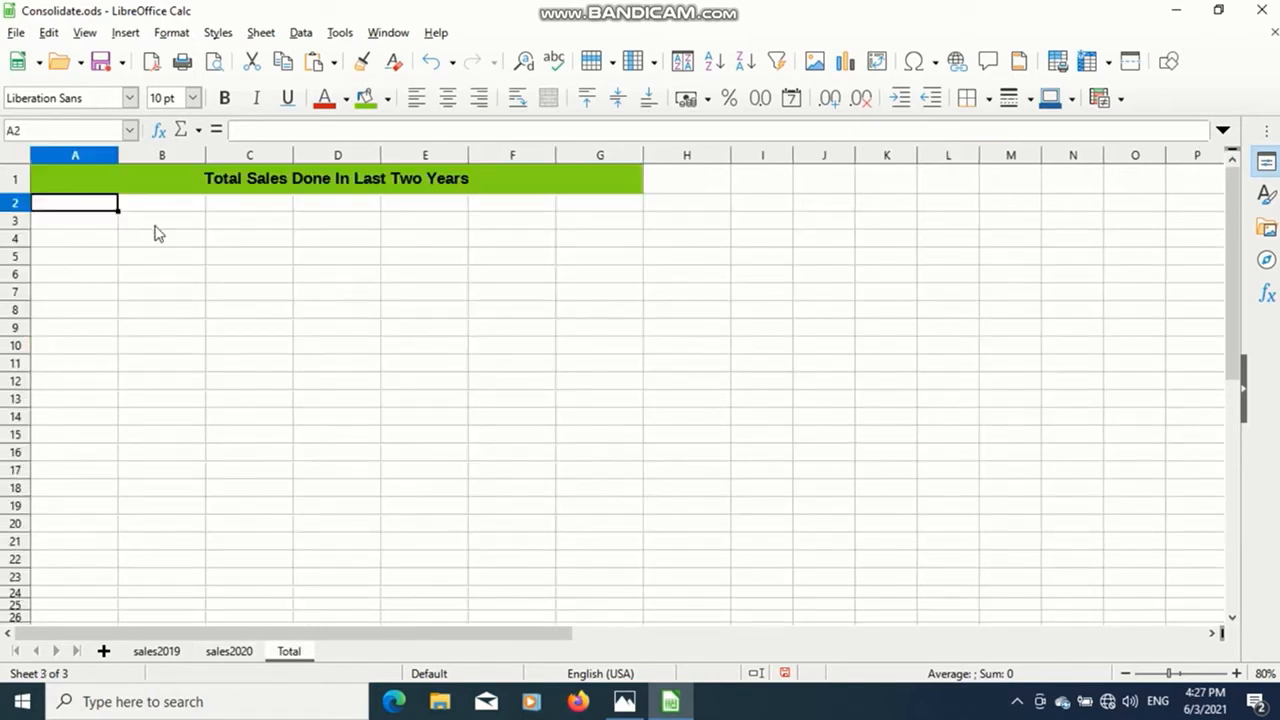
left_click(302, 38)
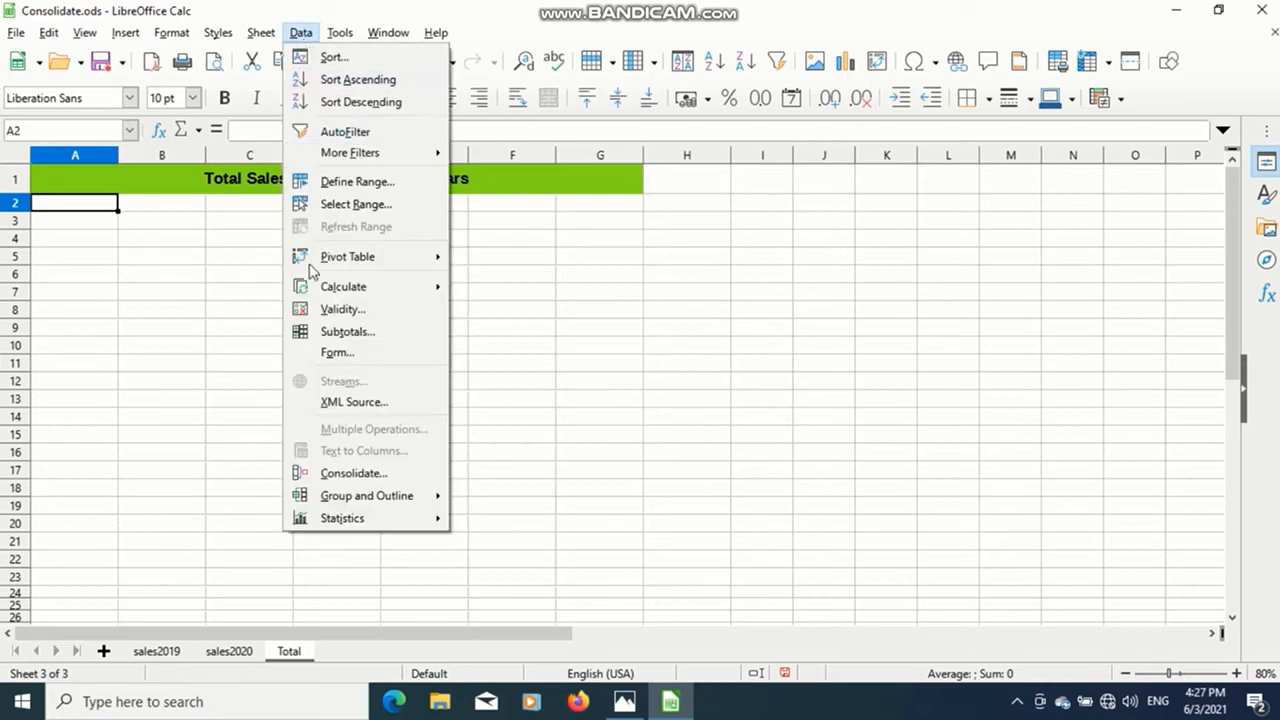
left_click(320, 480)
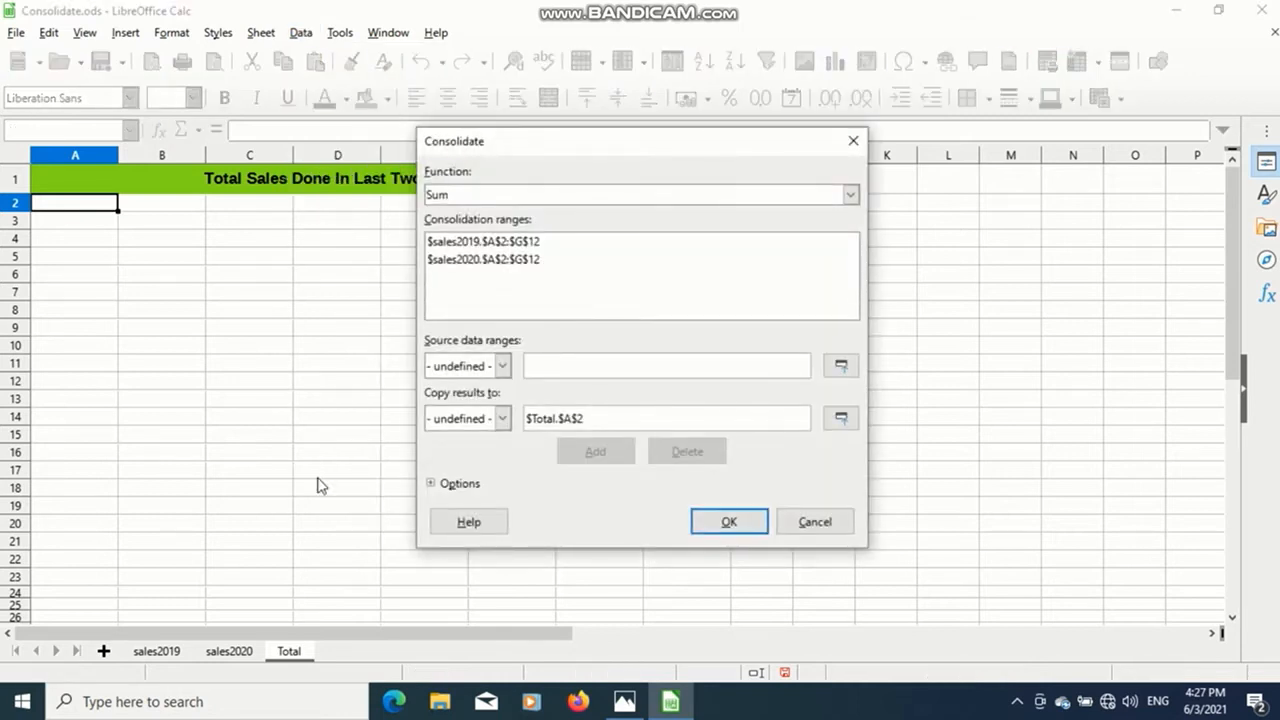
left_click(505, 245)
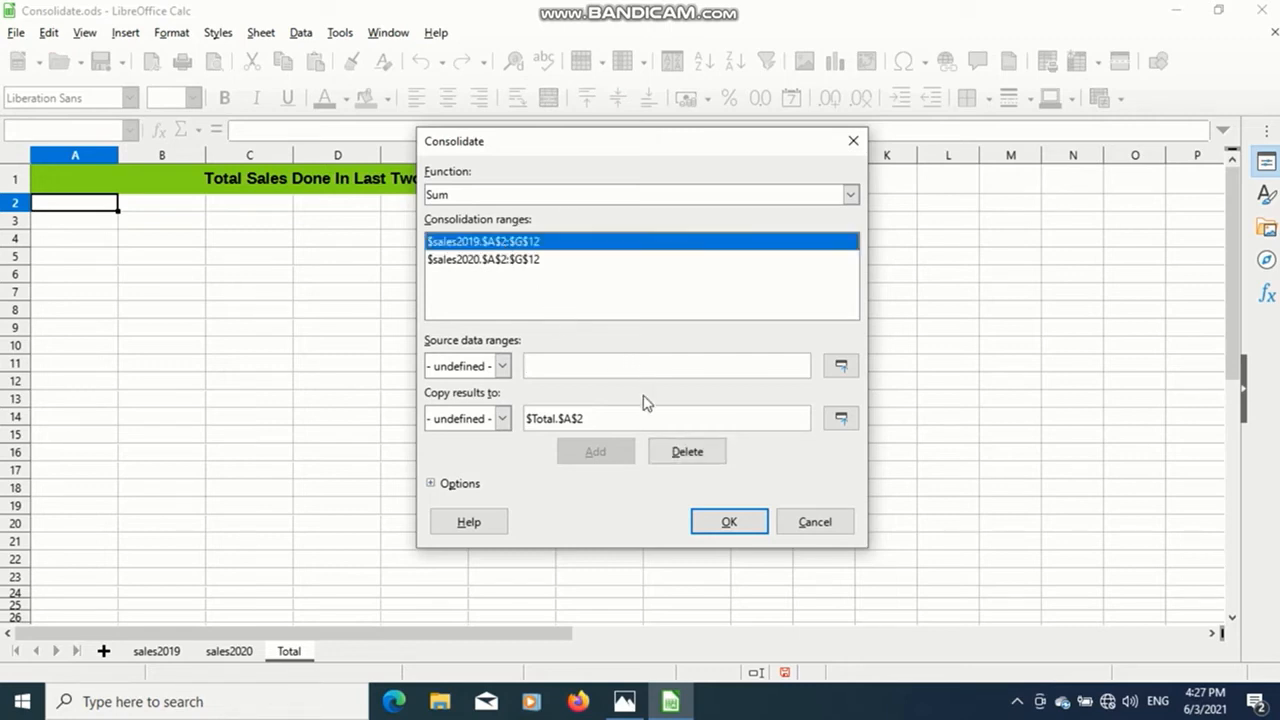
left_click(678, 452)
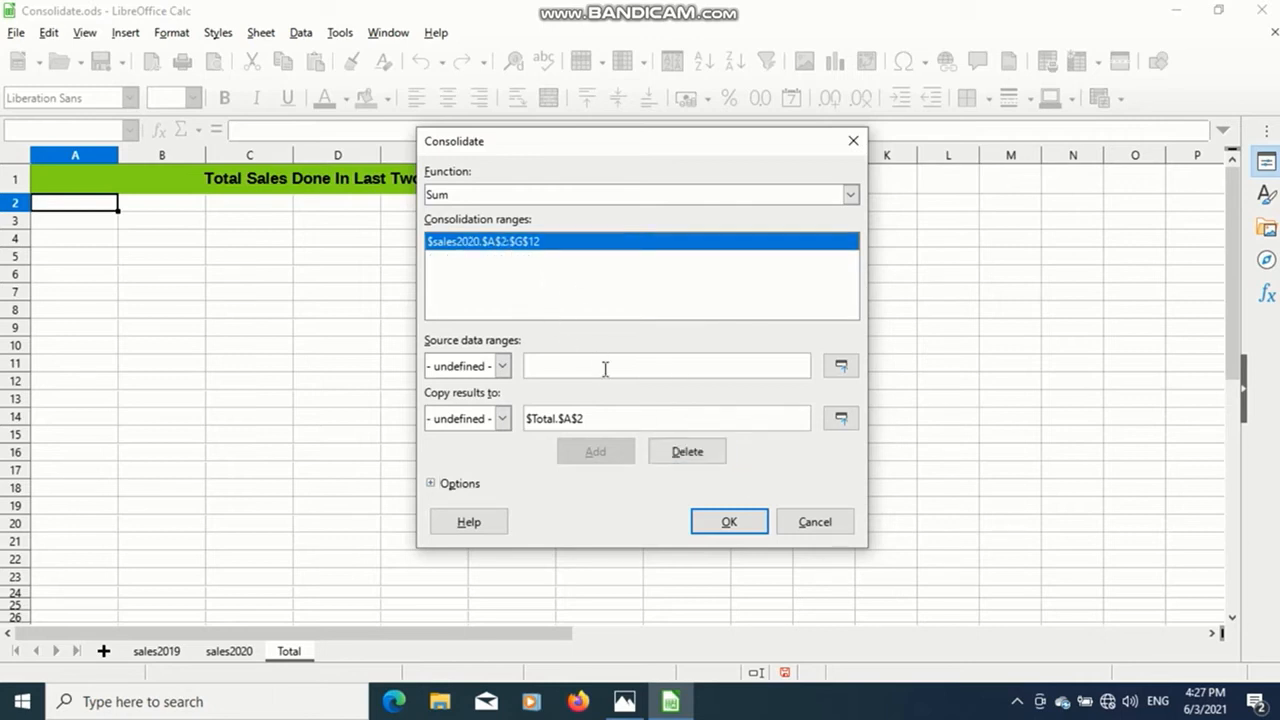
left_click(666, 451)
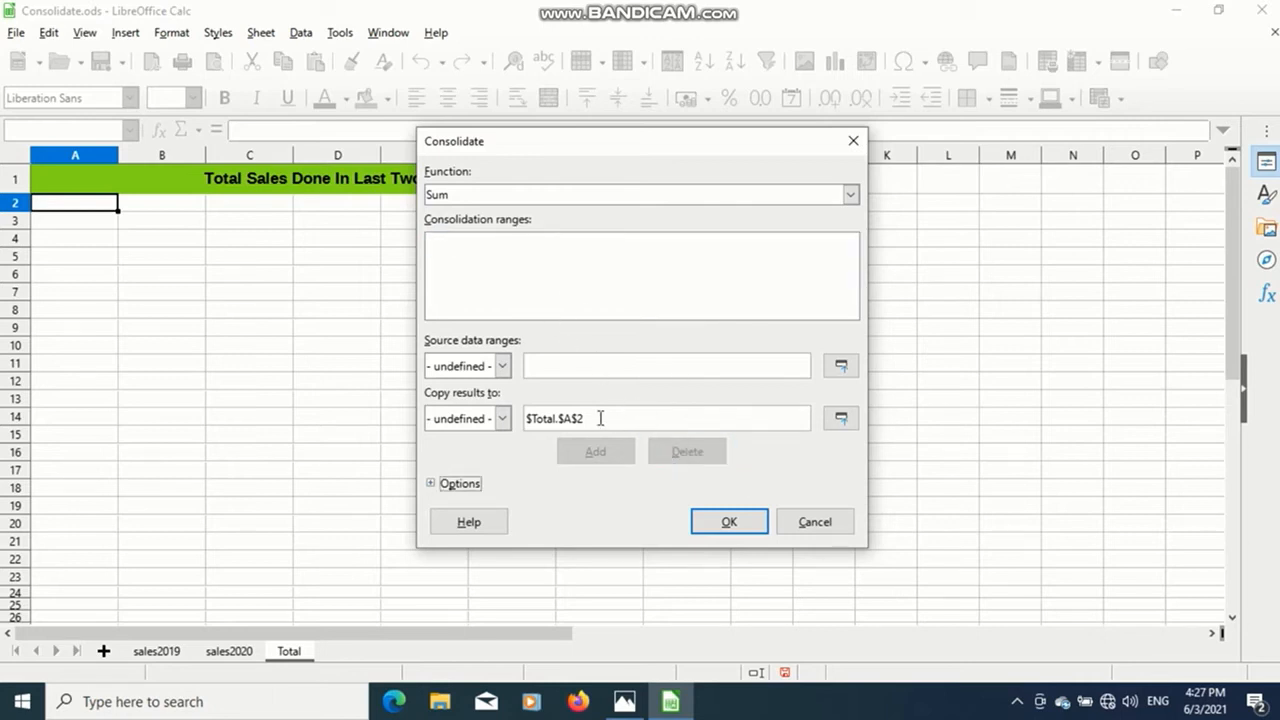
left_click_drag(600, 418, 524, 418)
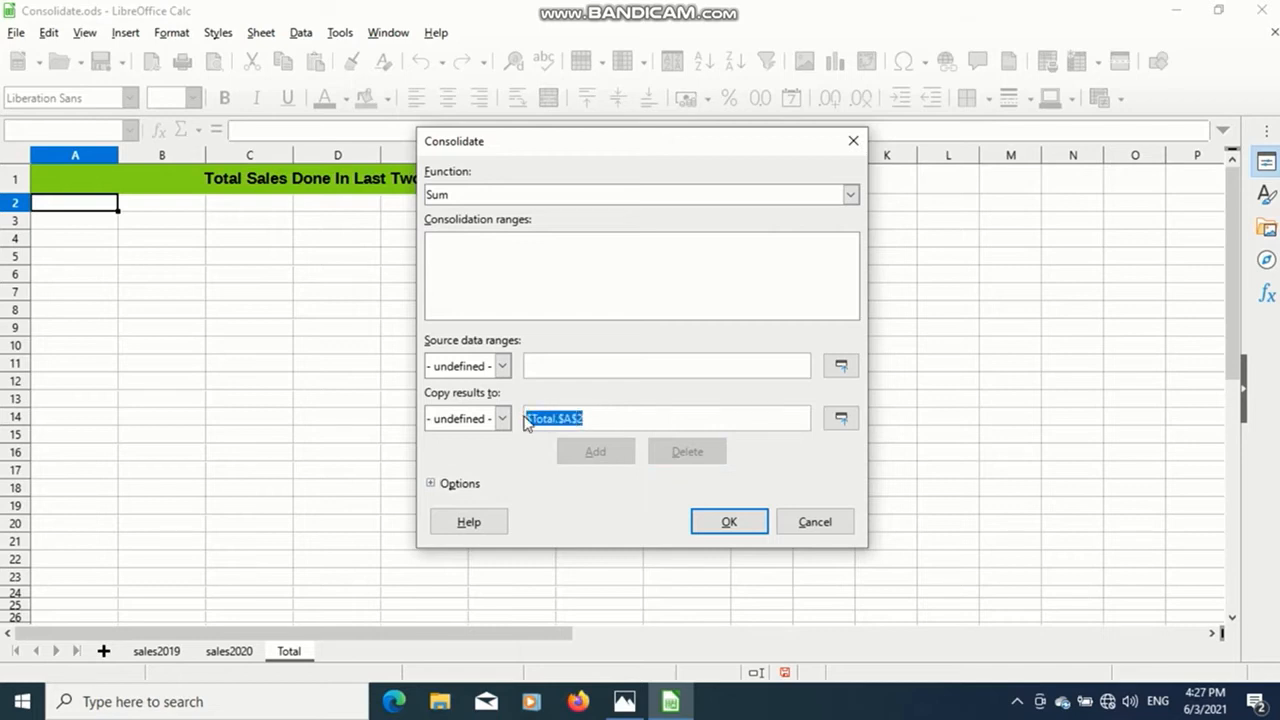
key("BackSpace")
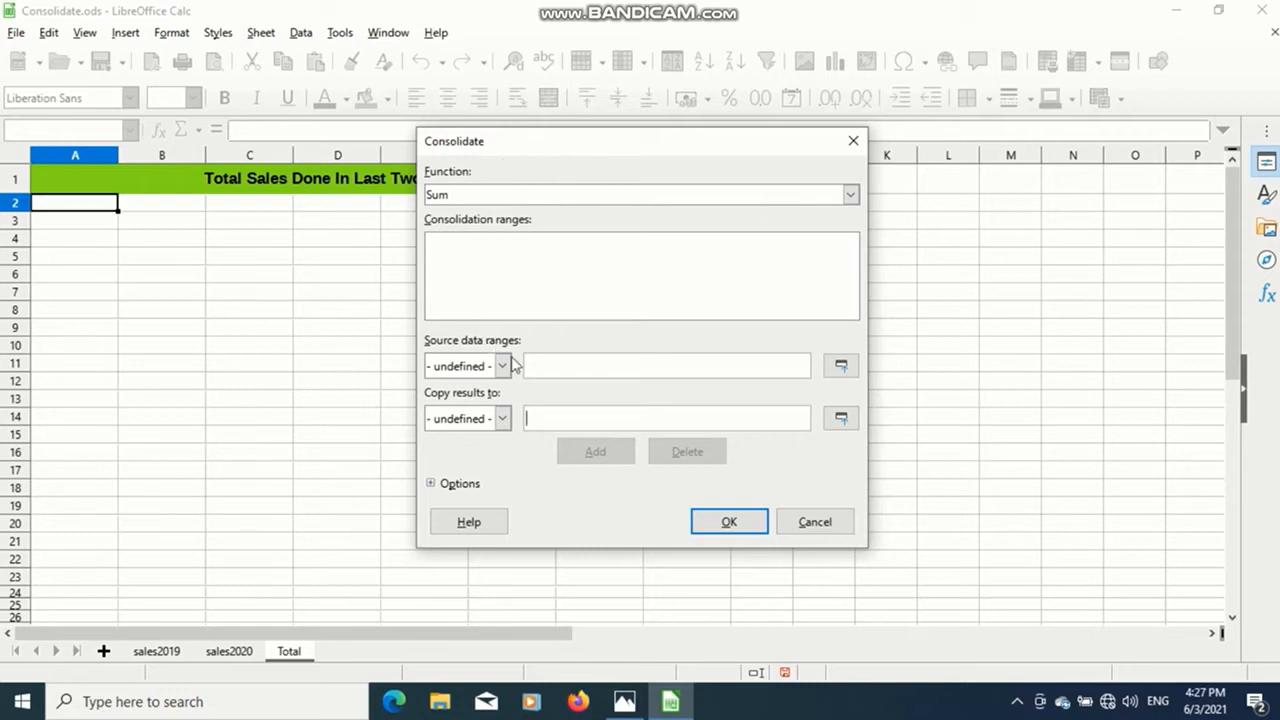
Step: Keep Sum as the function and add A2:G12 of the sales2019 sheet as a consolidation range
left_click(851, 195)
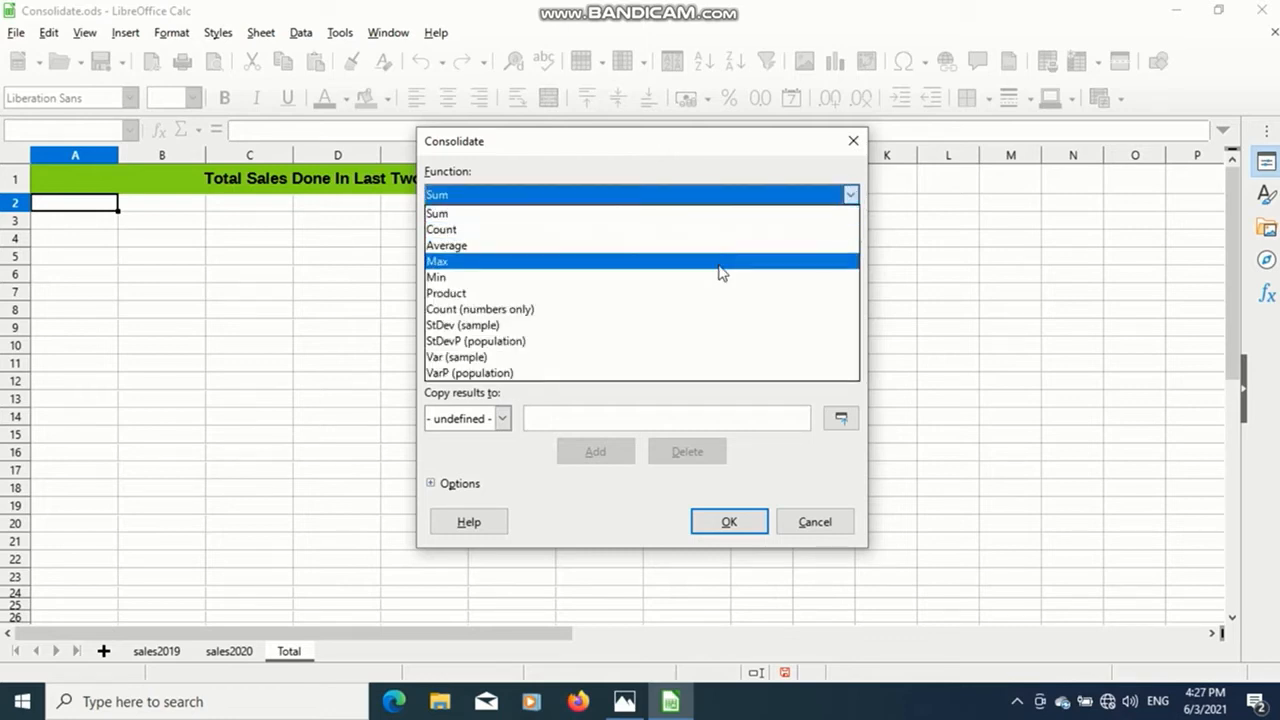
left_click(715, 199)
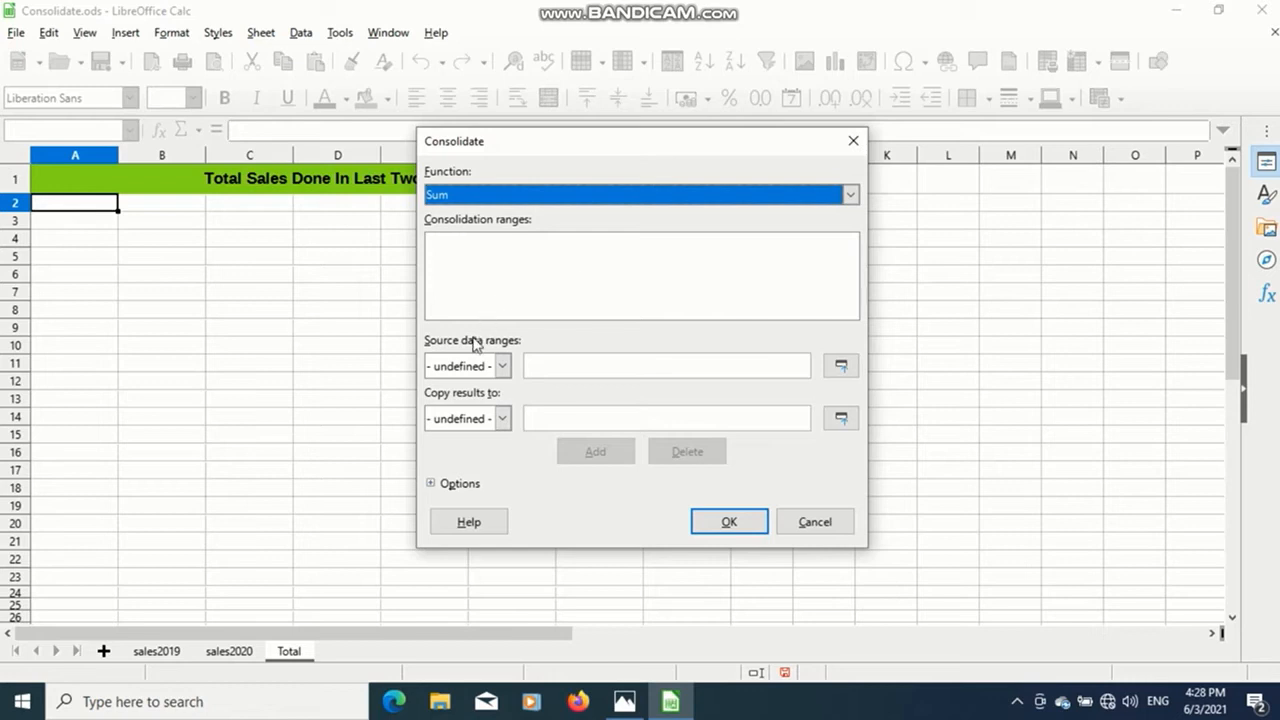
left_click(538, 370)
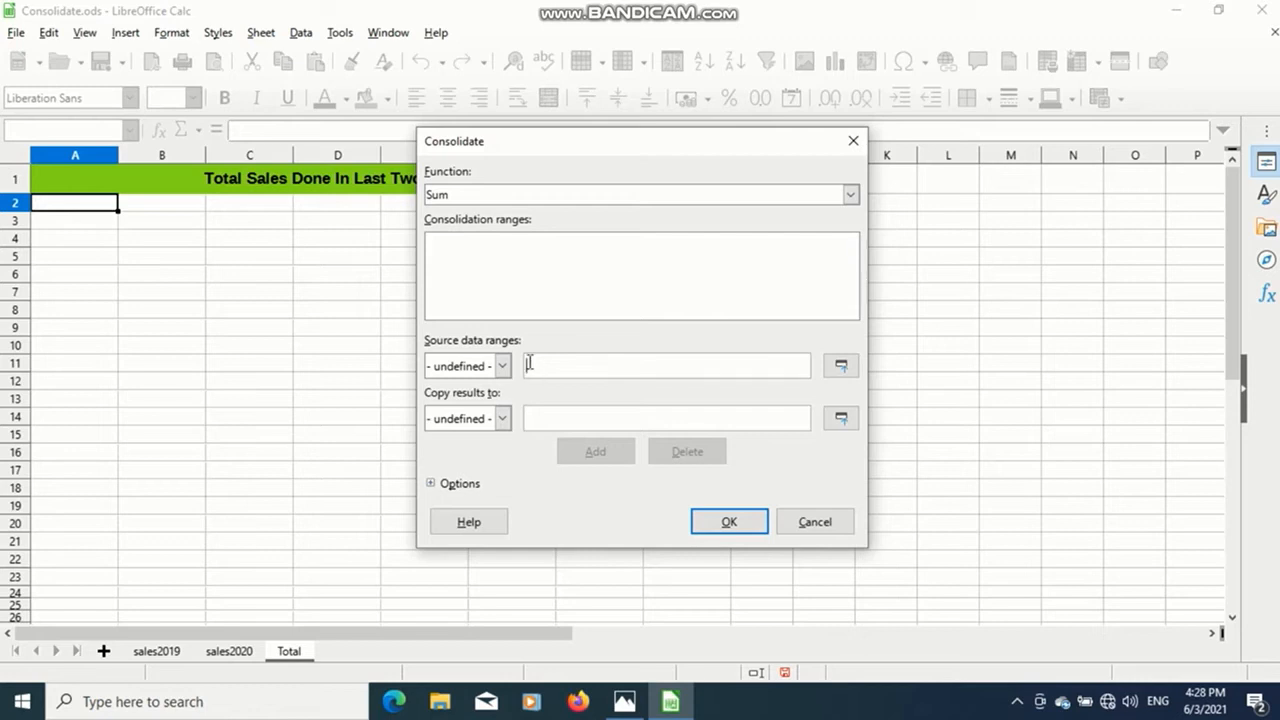
left_click(157, 652)
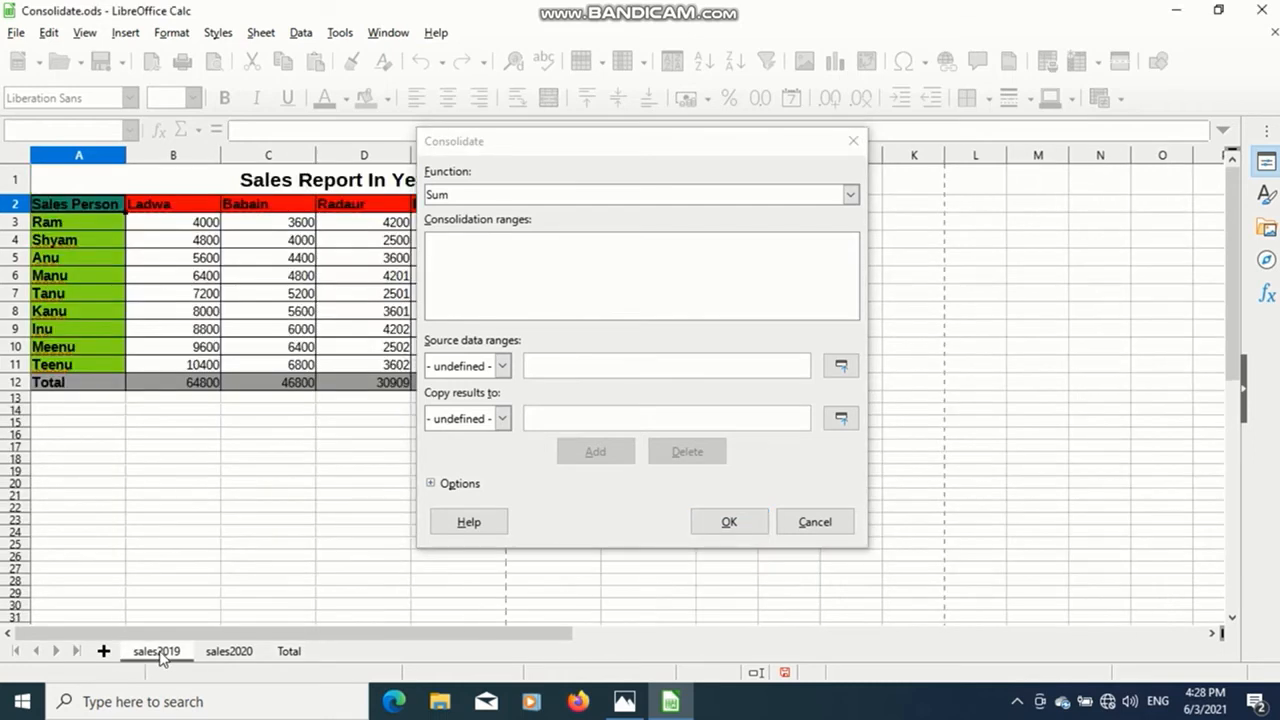
left_click(52, 207)
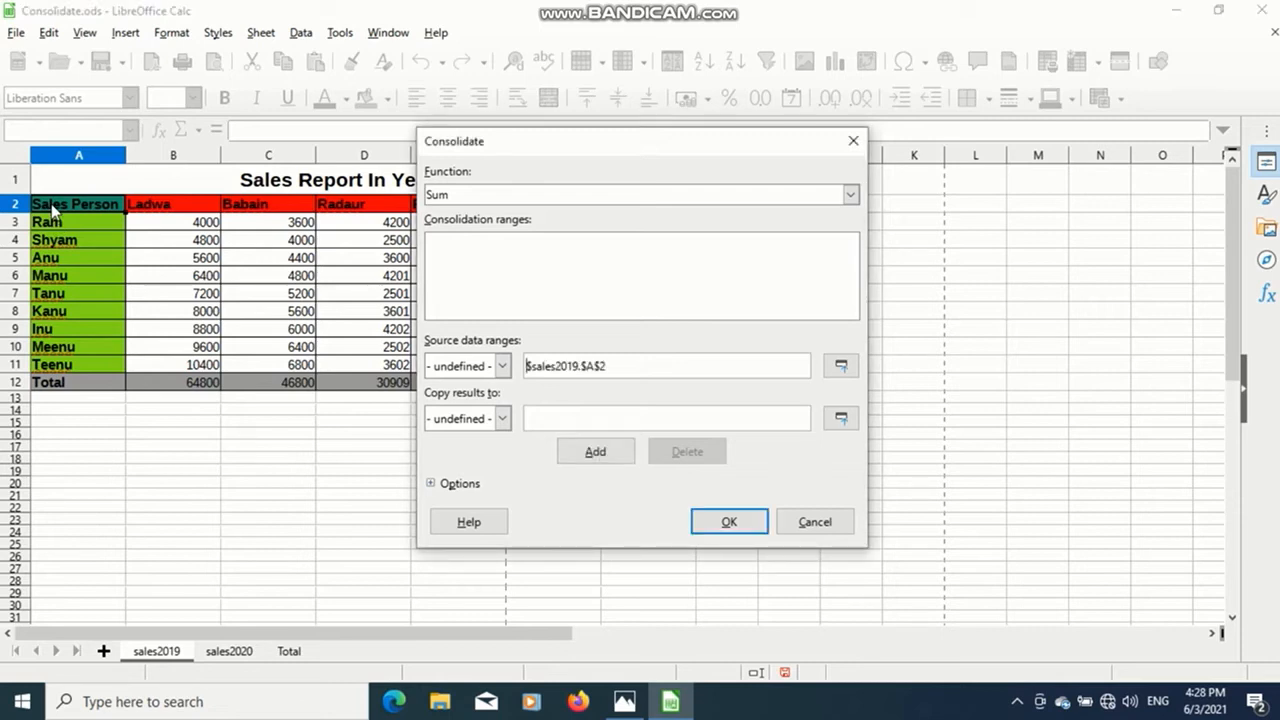
left_click_drag(52, 207, 651, 385)
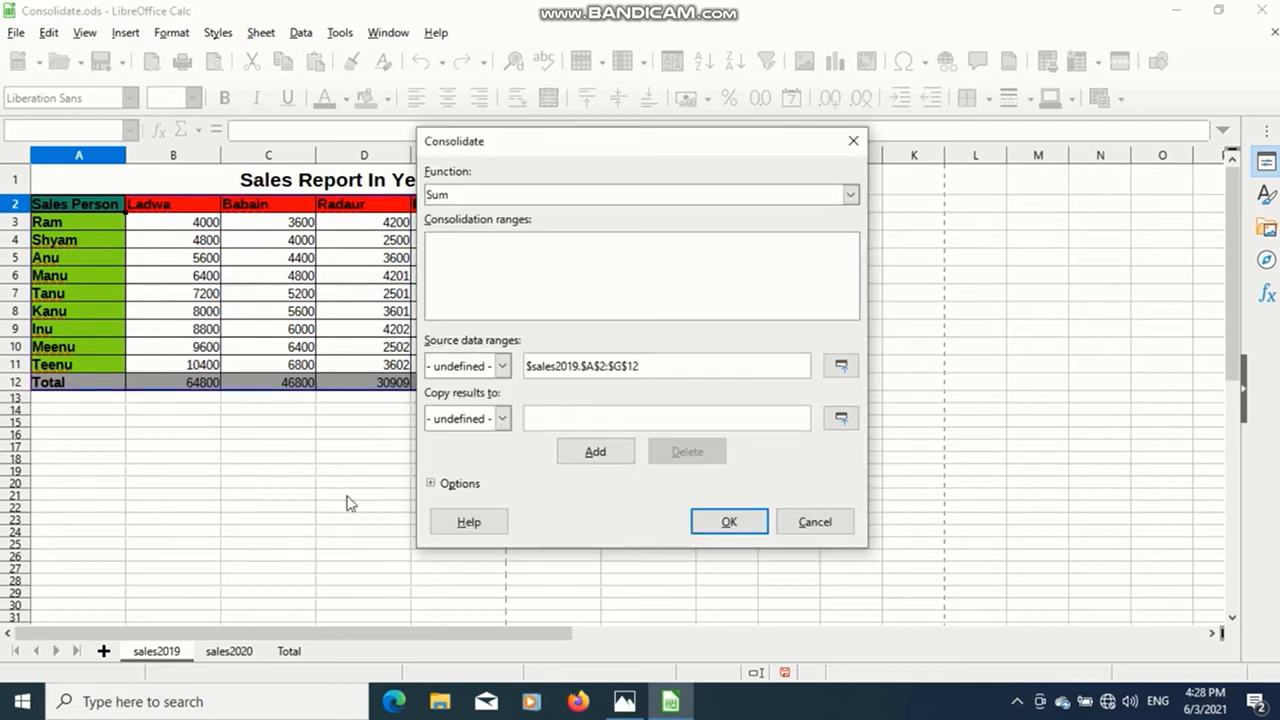
left_click(606, 451)
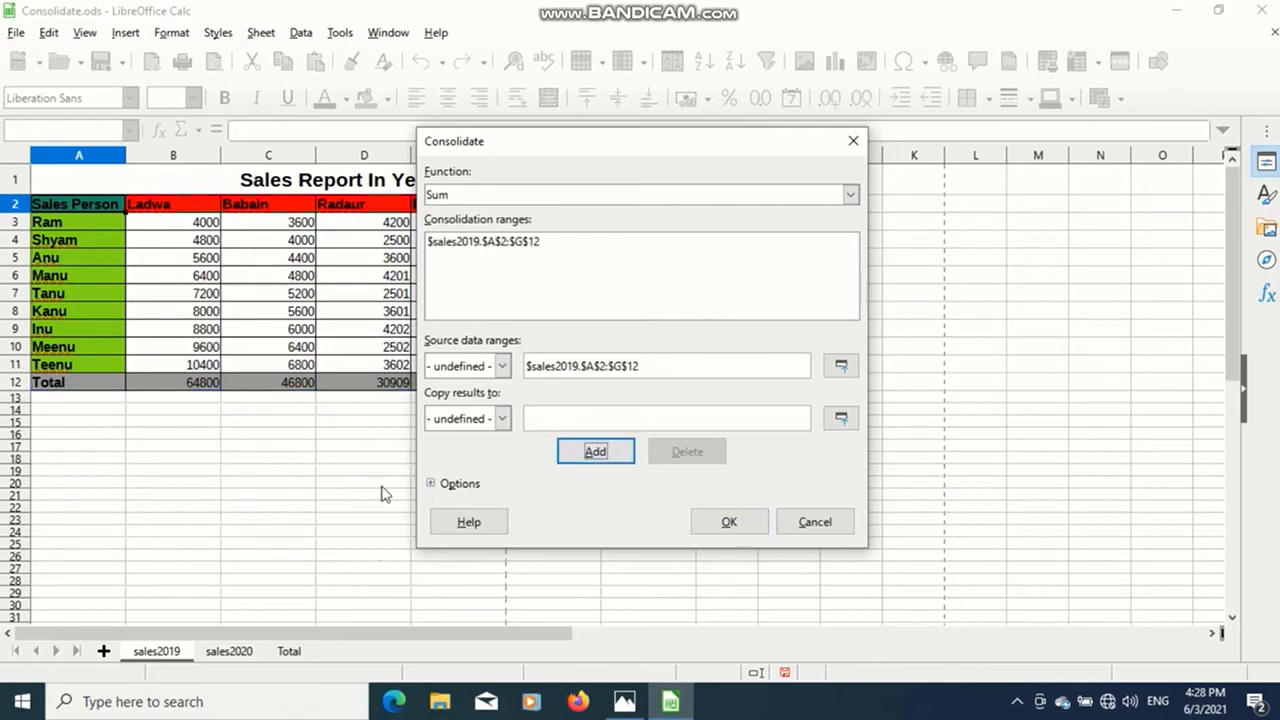
Step: Add A2:G12 of the sales2020 sheet as a second consolidation range
left_click(233, 652)
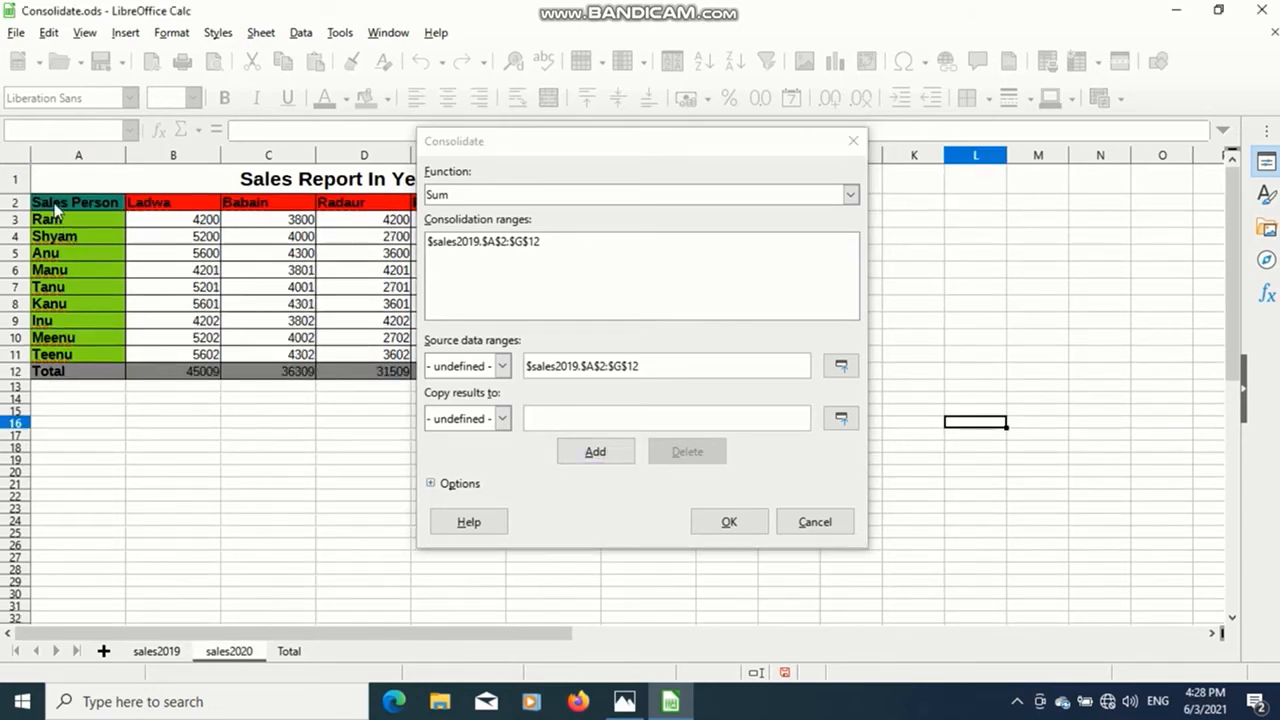
left_click_drag(52, 205, 640, 370)
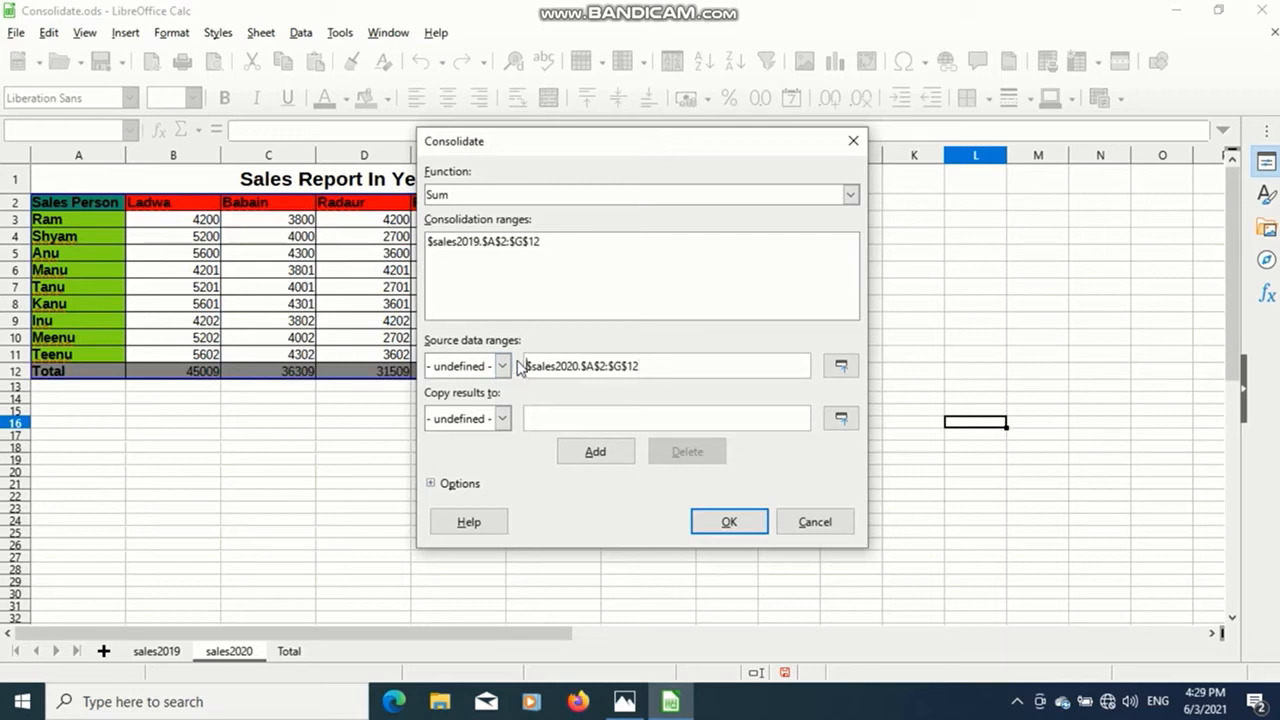
left_click(612, 455)
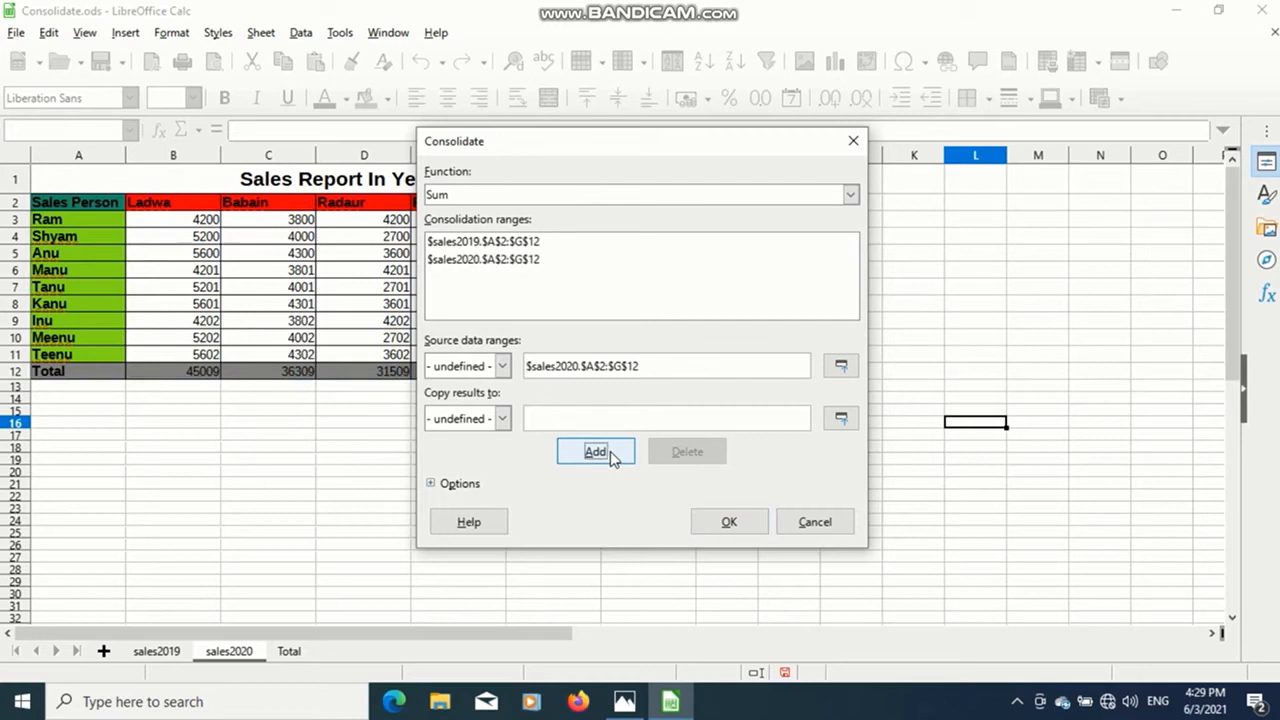
Step: Run the consolidation with results copied to cell A2 of the Total sheet, and expand the first salesperson's detail rows
left_click(291, 652)
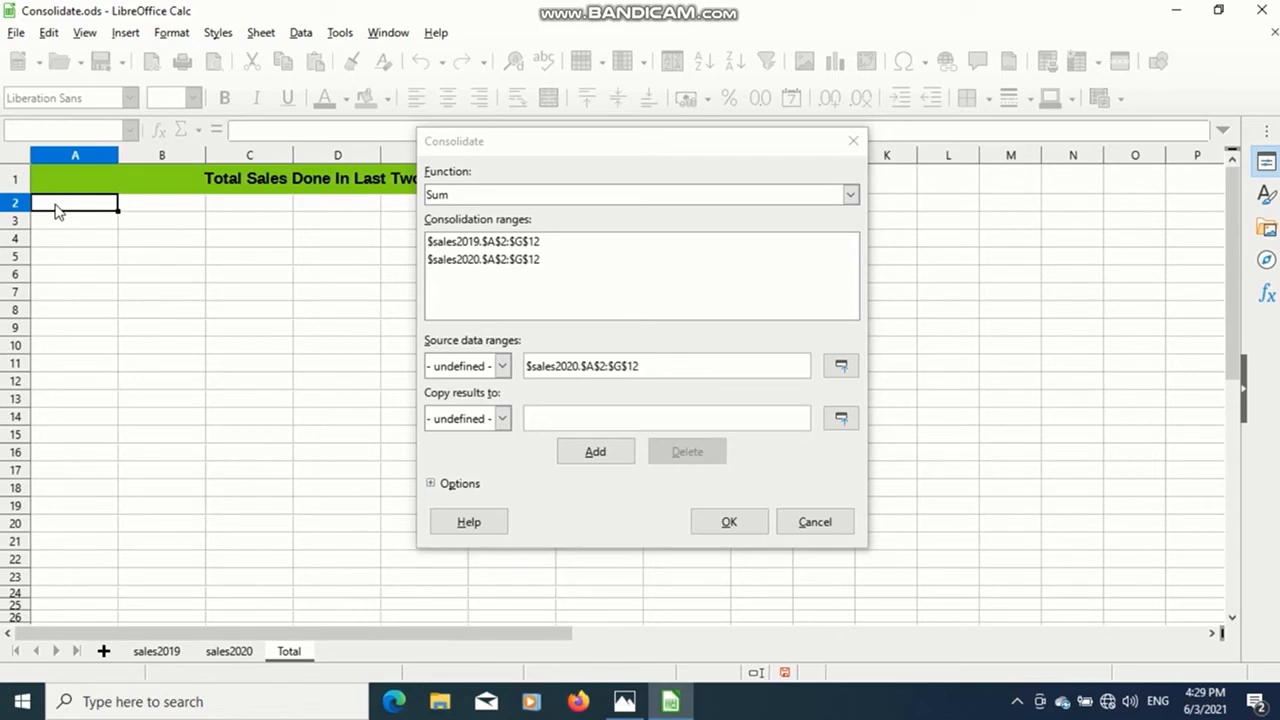
left_click(536, 417)
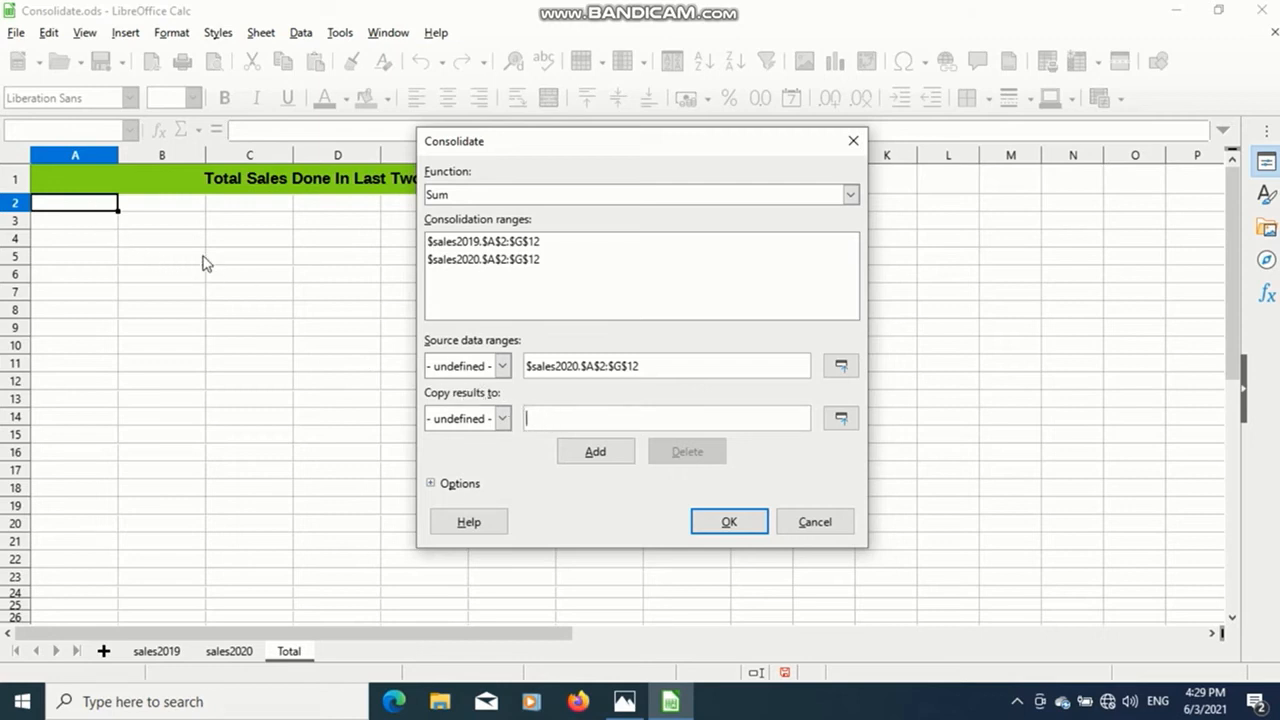
left_click(38, 205)
left_click(754, 524)
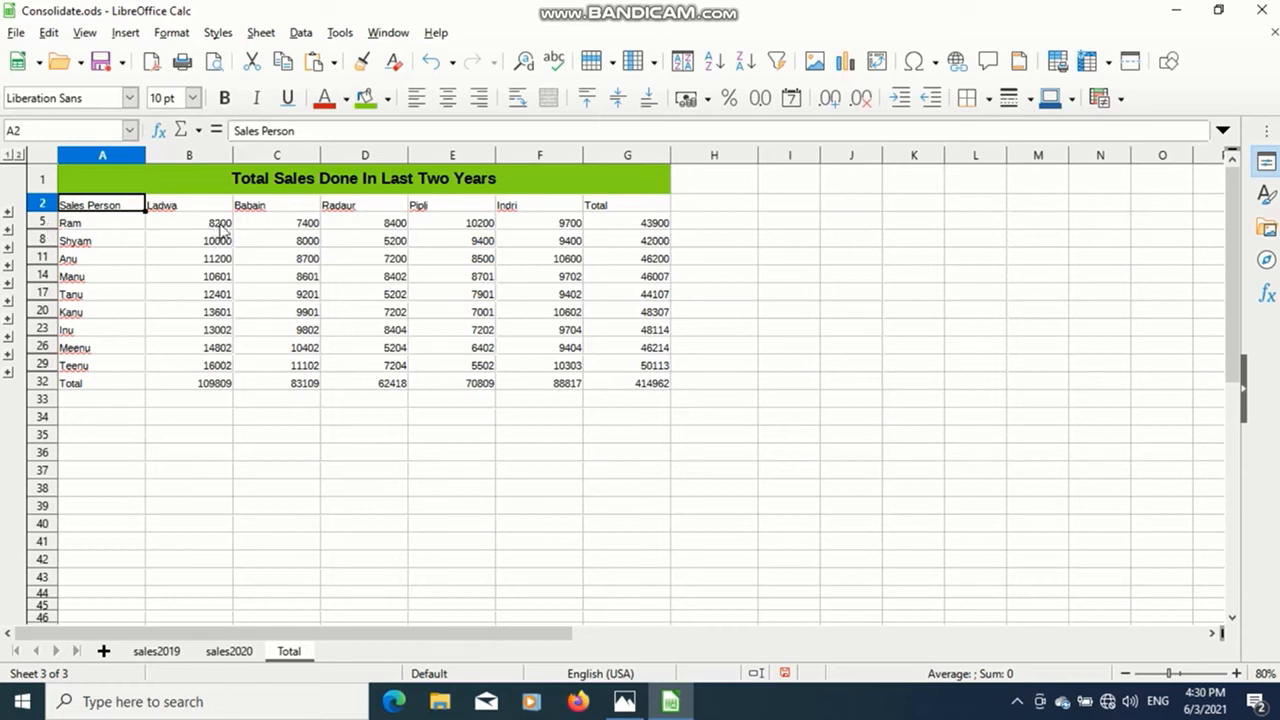
left_click(7, 213)
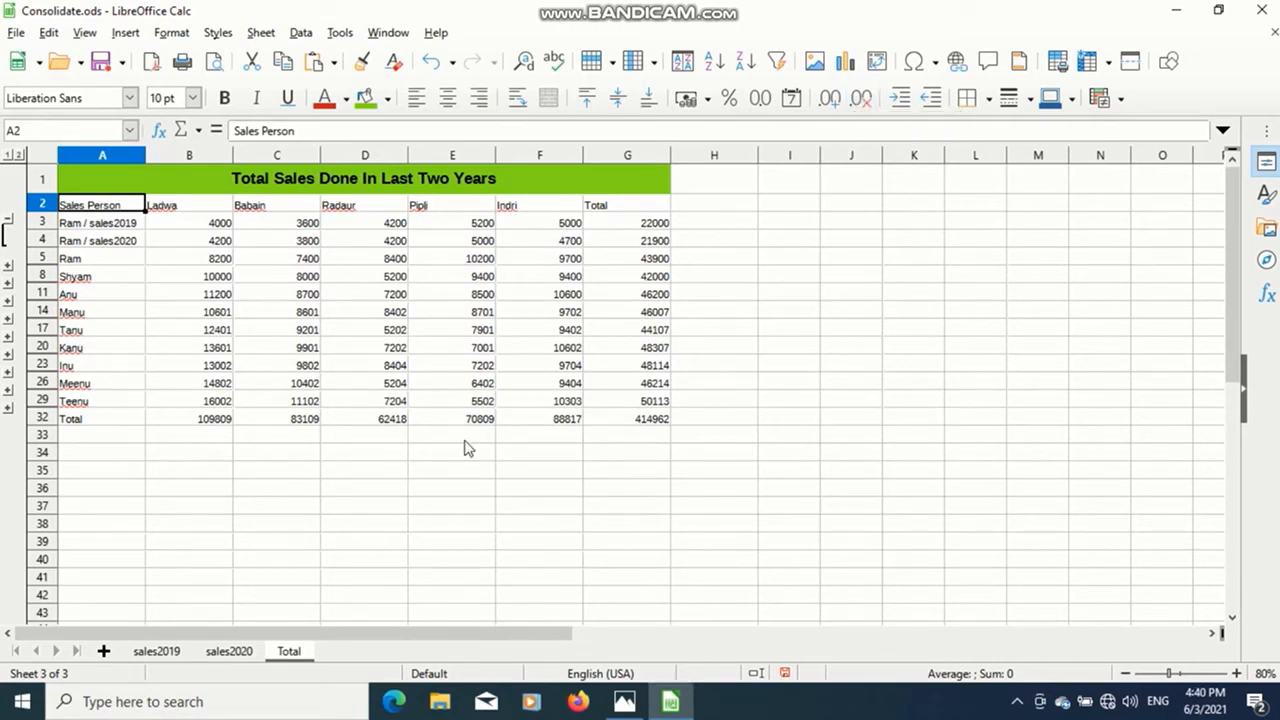
Step: Add a new sheet to the workbook and rename it "Average sales"
left_click(104, 652)
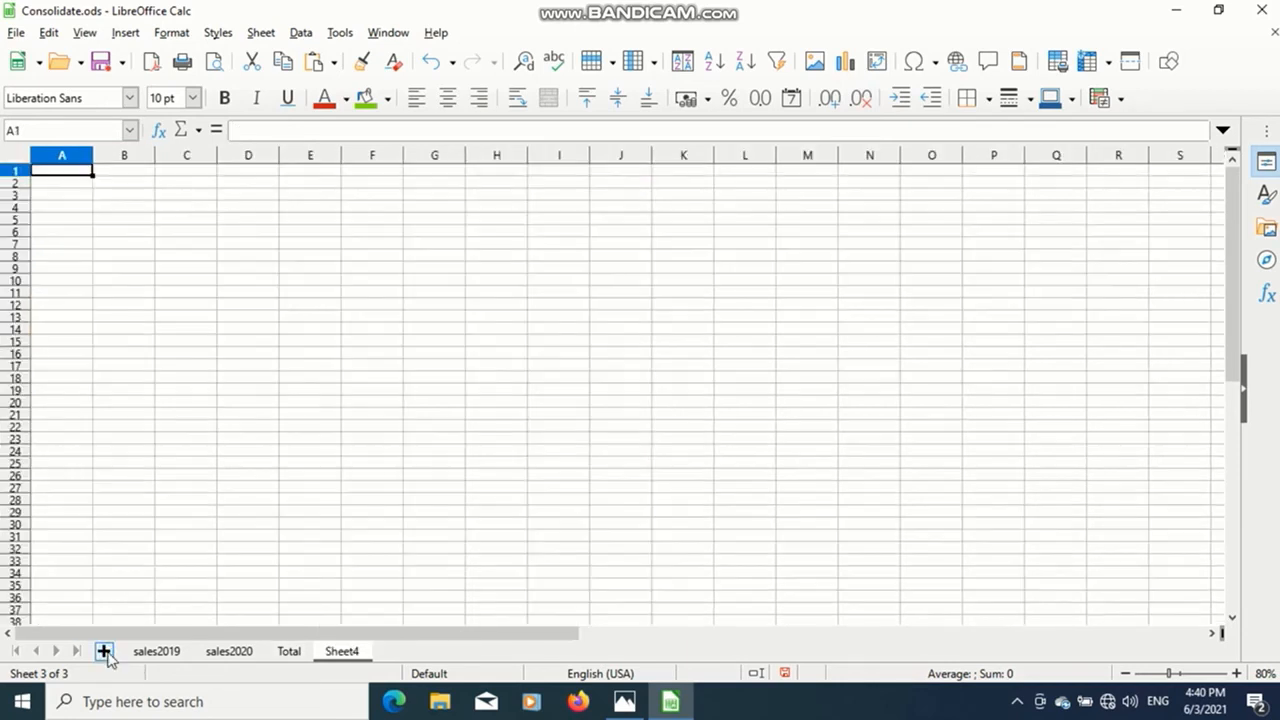
right_click(357, 655)
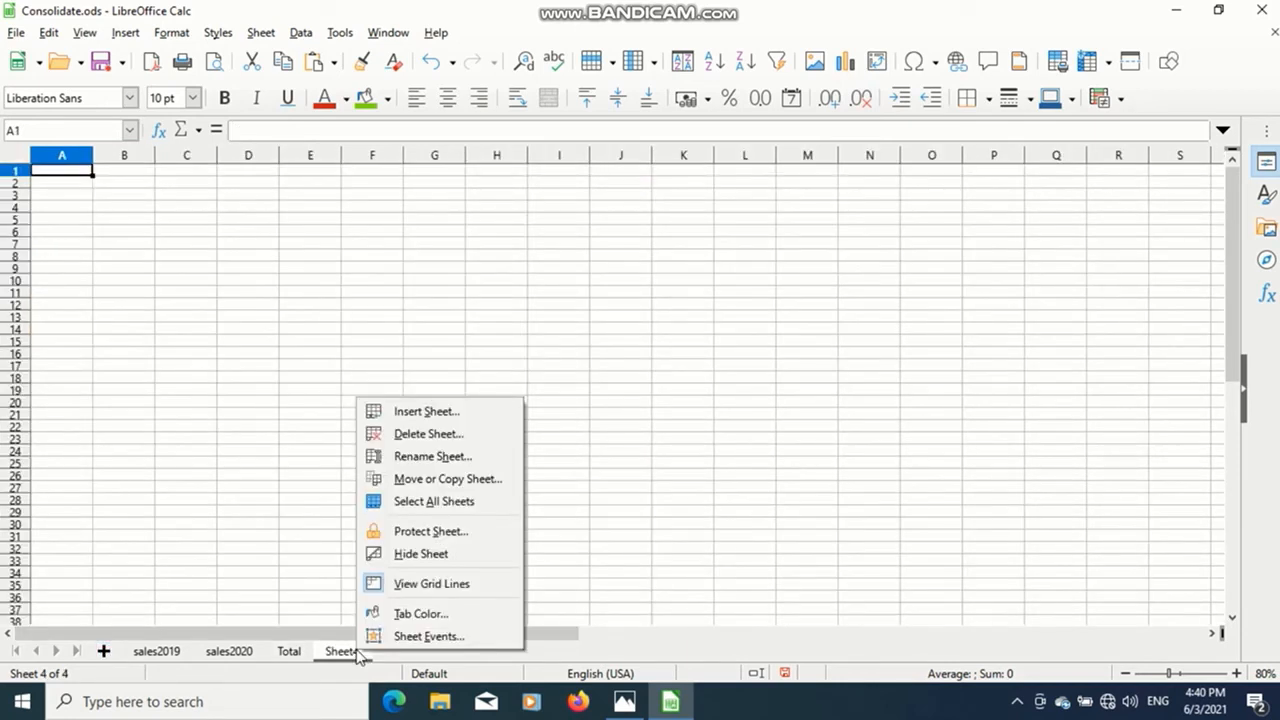
left_click(424, 457)
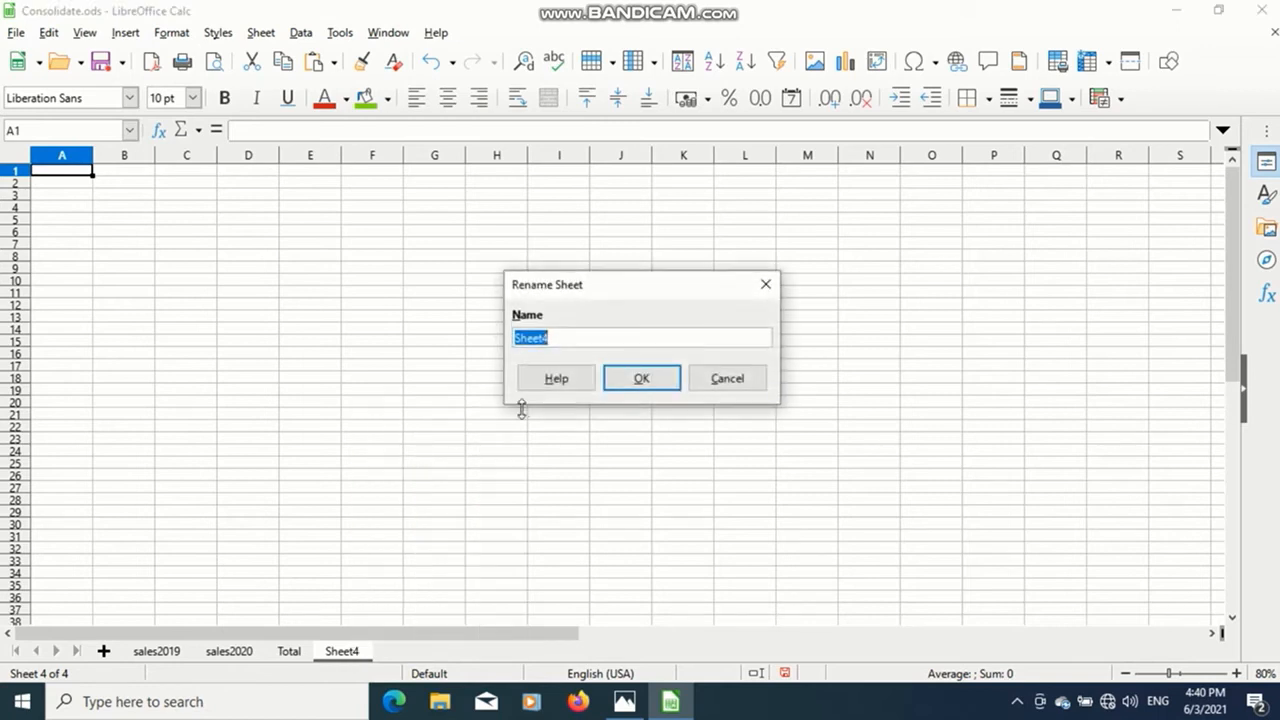
type("Average sales")
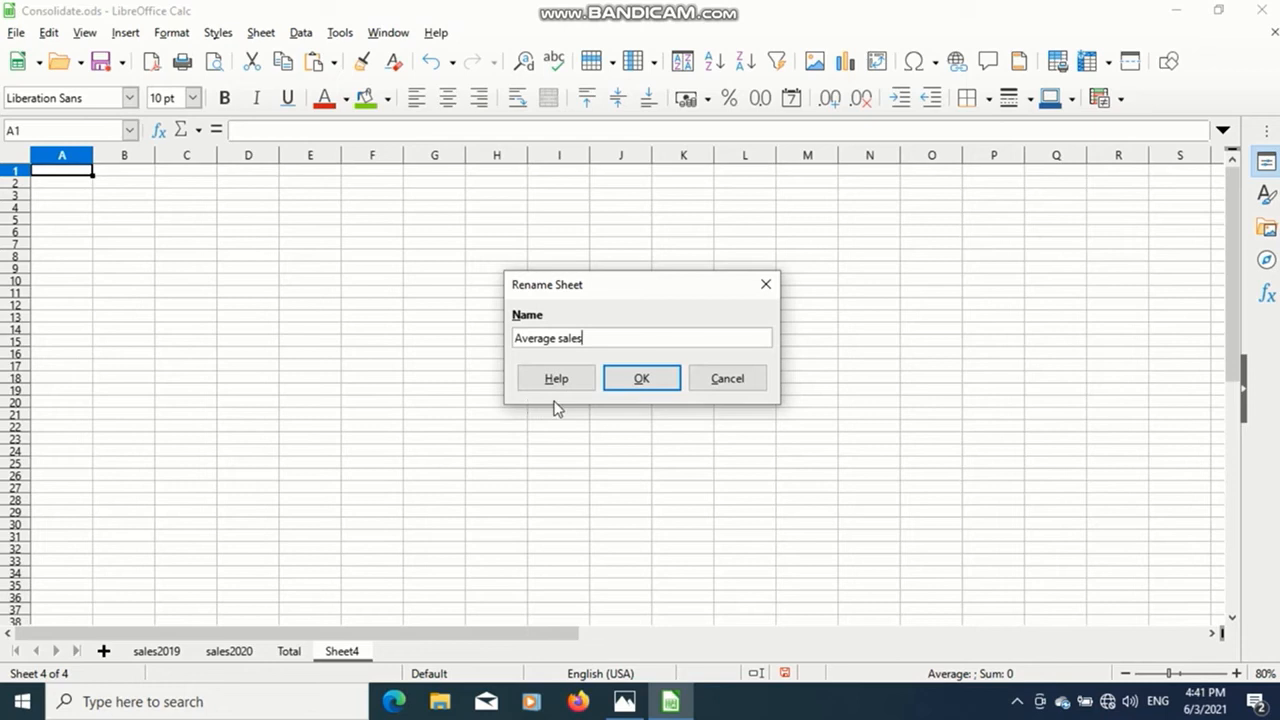
left_click(641, 379)
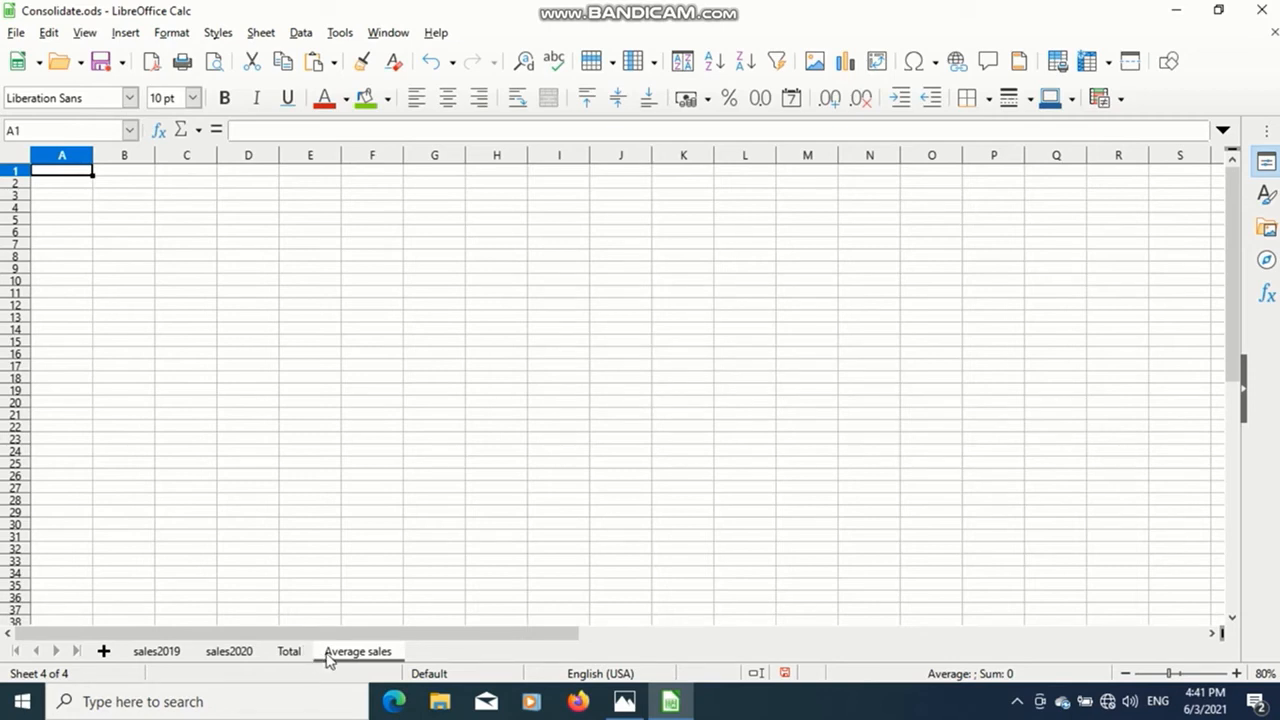
Step: Open Consolidate from cell A2 of the Average sales sheet and delete the saved sales2020 and sales2019 ranges
left_click(50, 183)
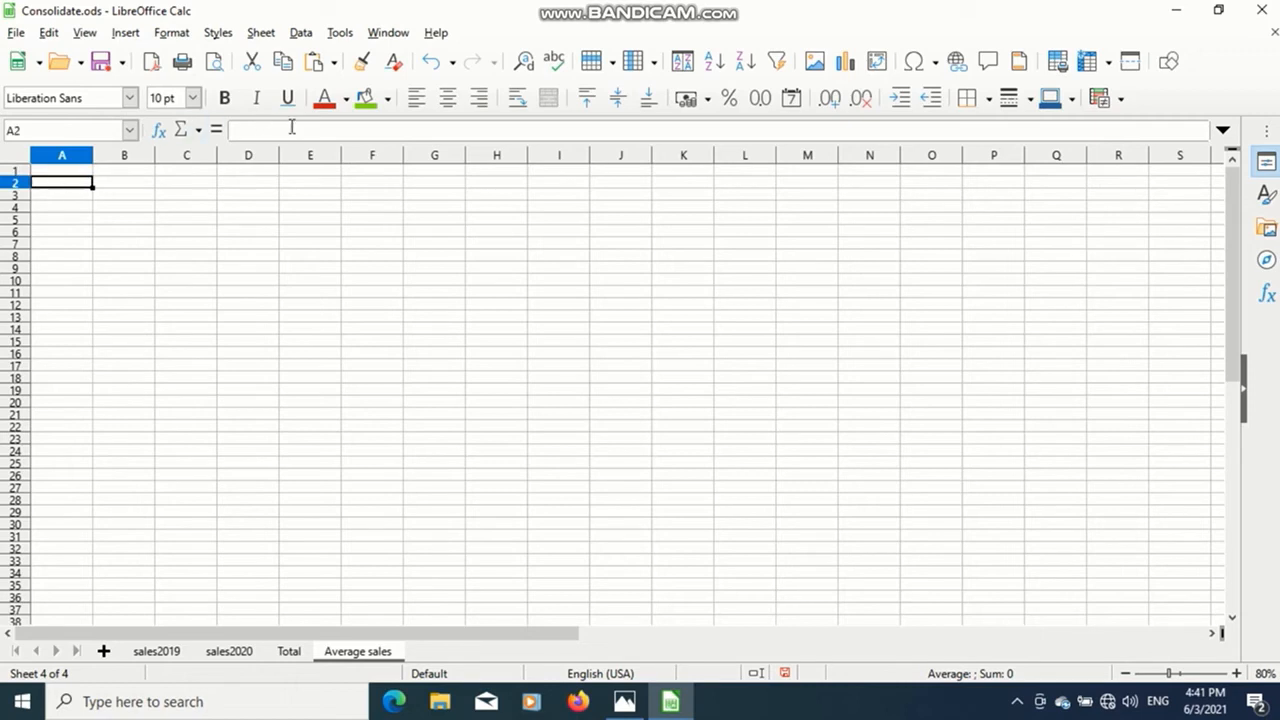
left_click(300, 36)
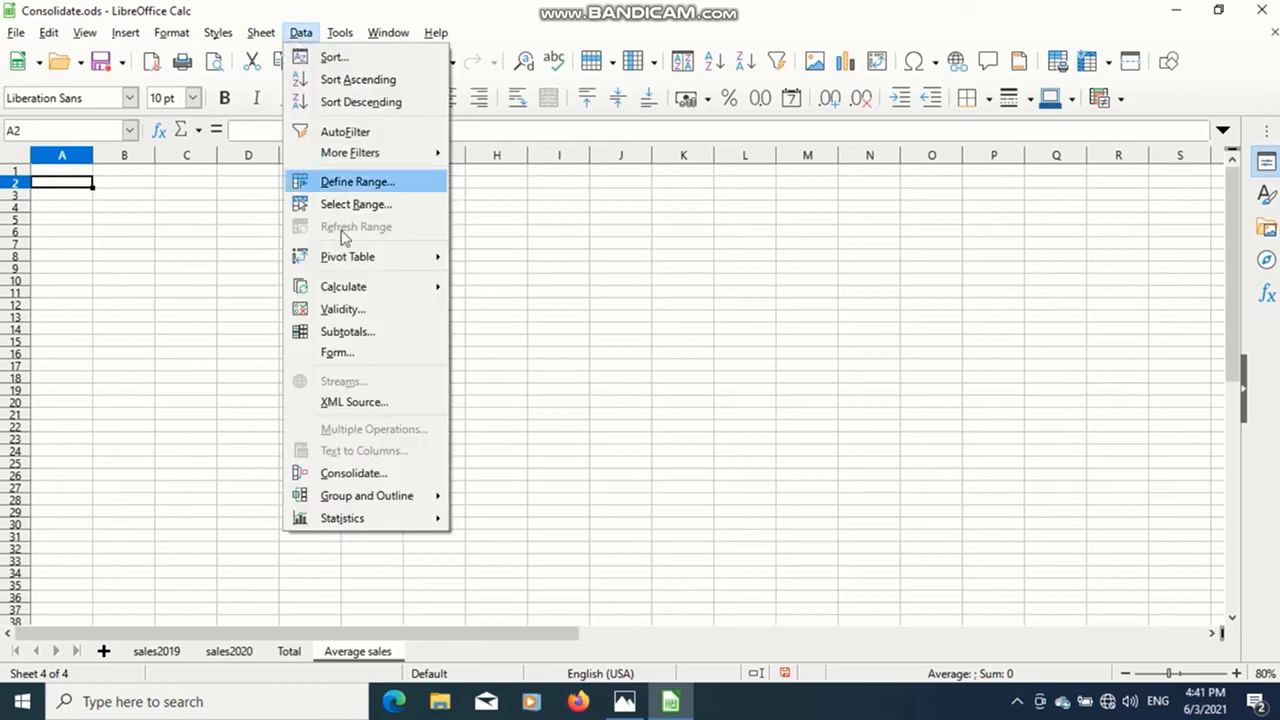
left_click(340, 473)
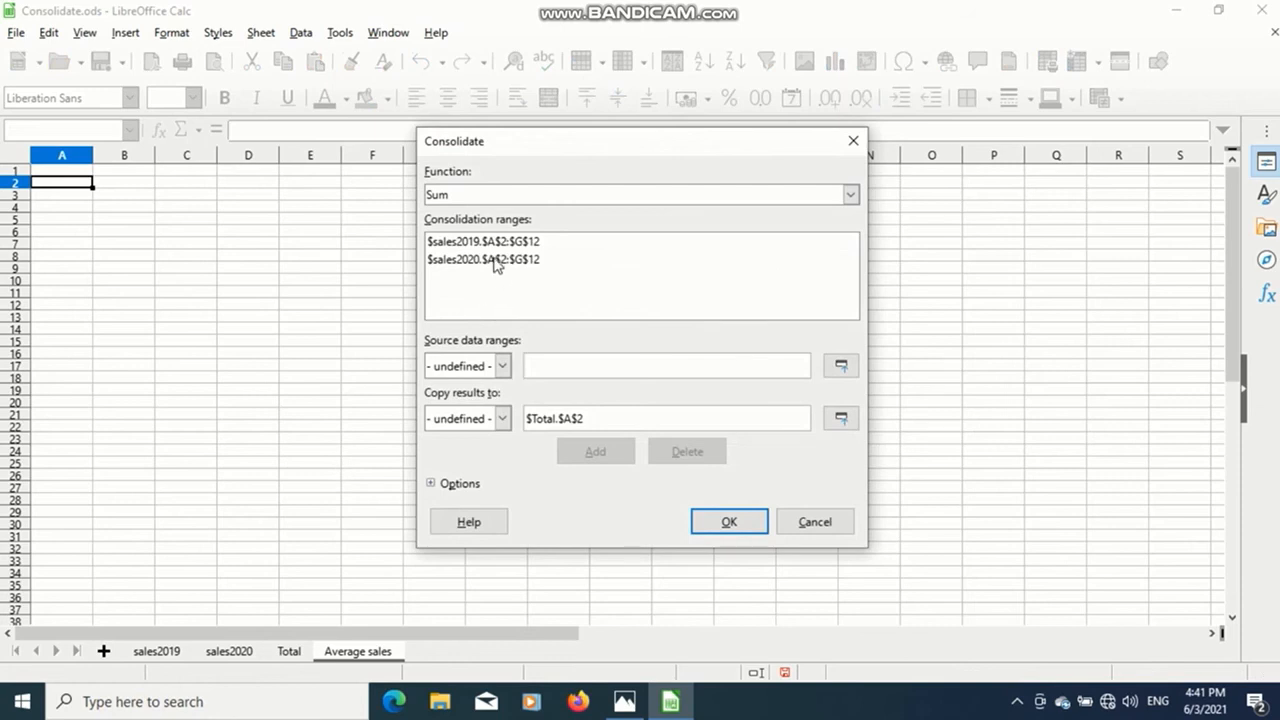
left_click(496, 260)
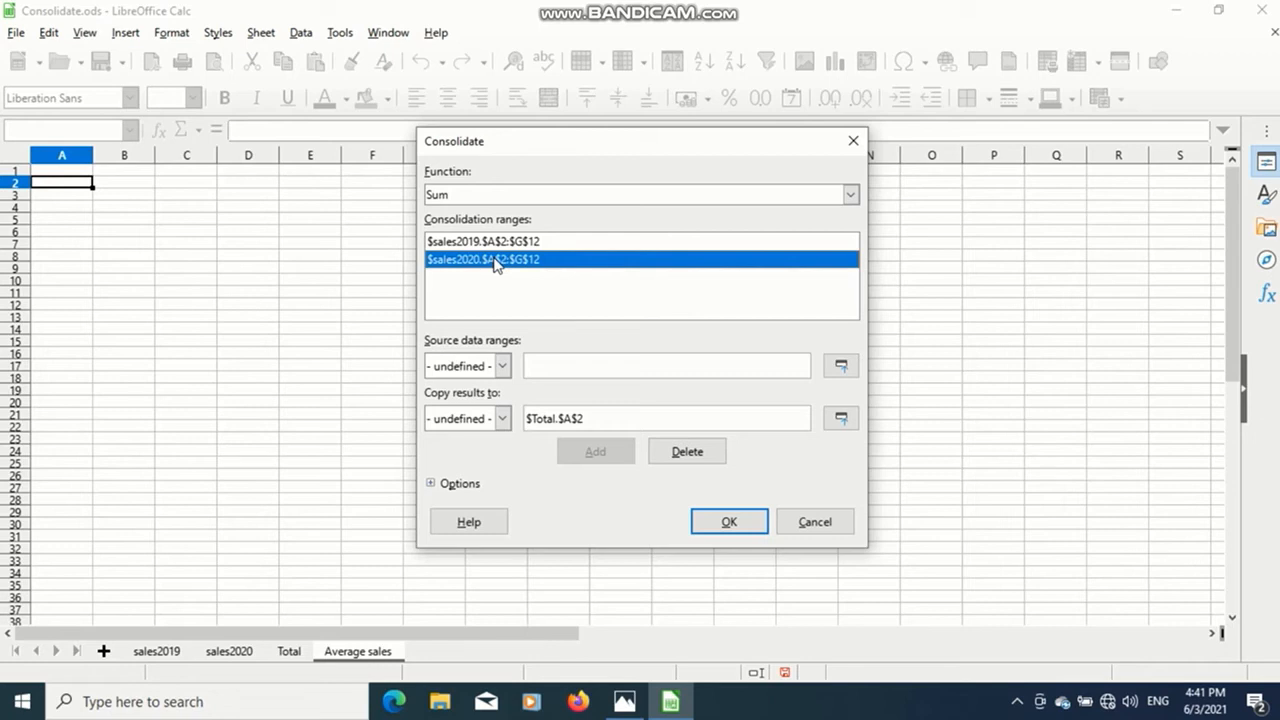
left_click(690, 452)
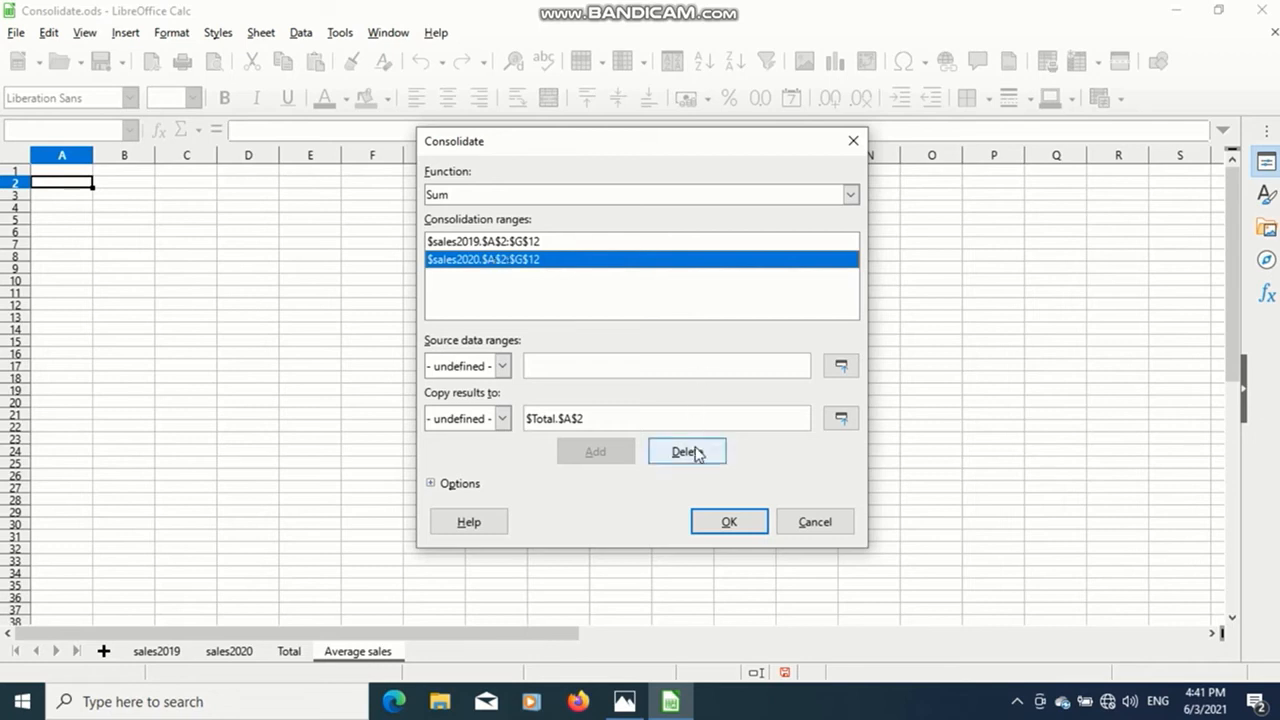
left_click(531, 249)
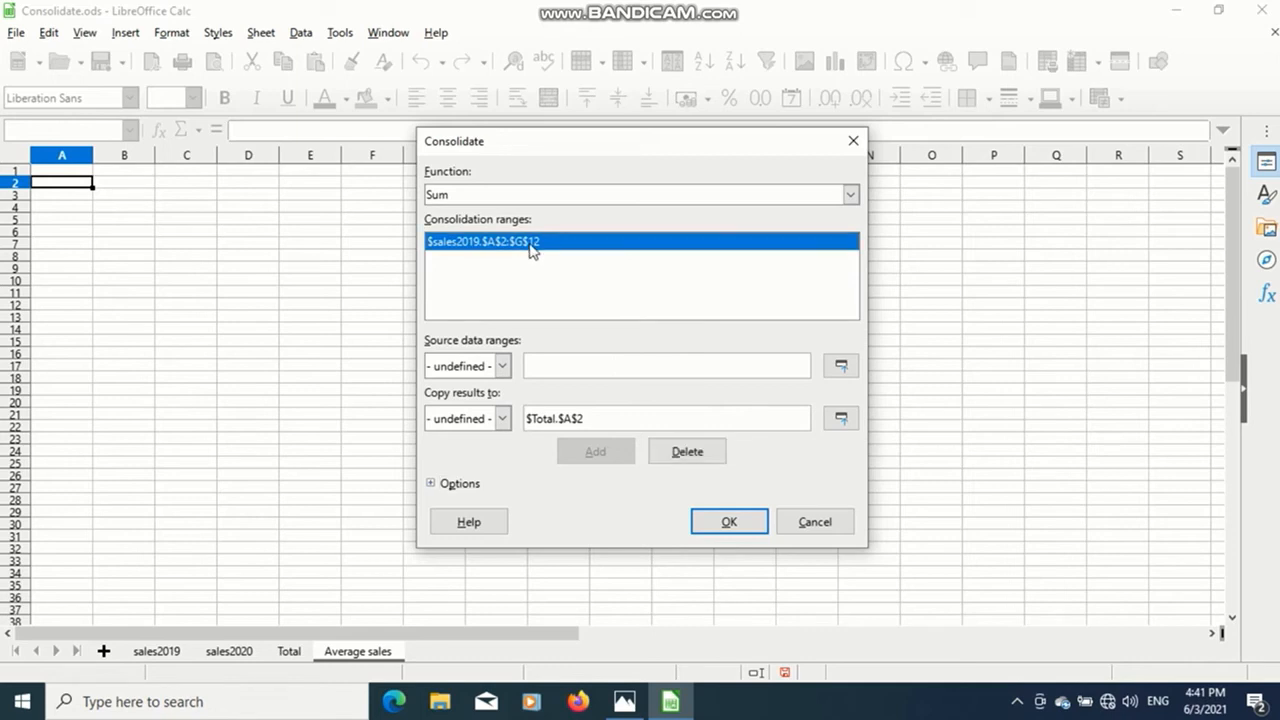
left_click(697, 460)
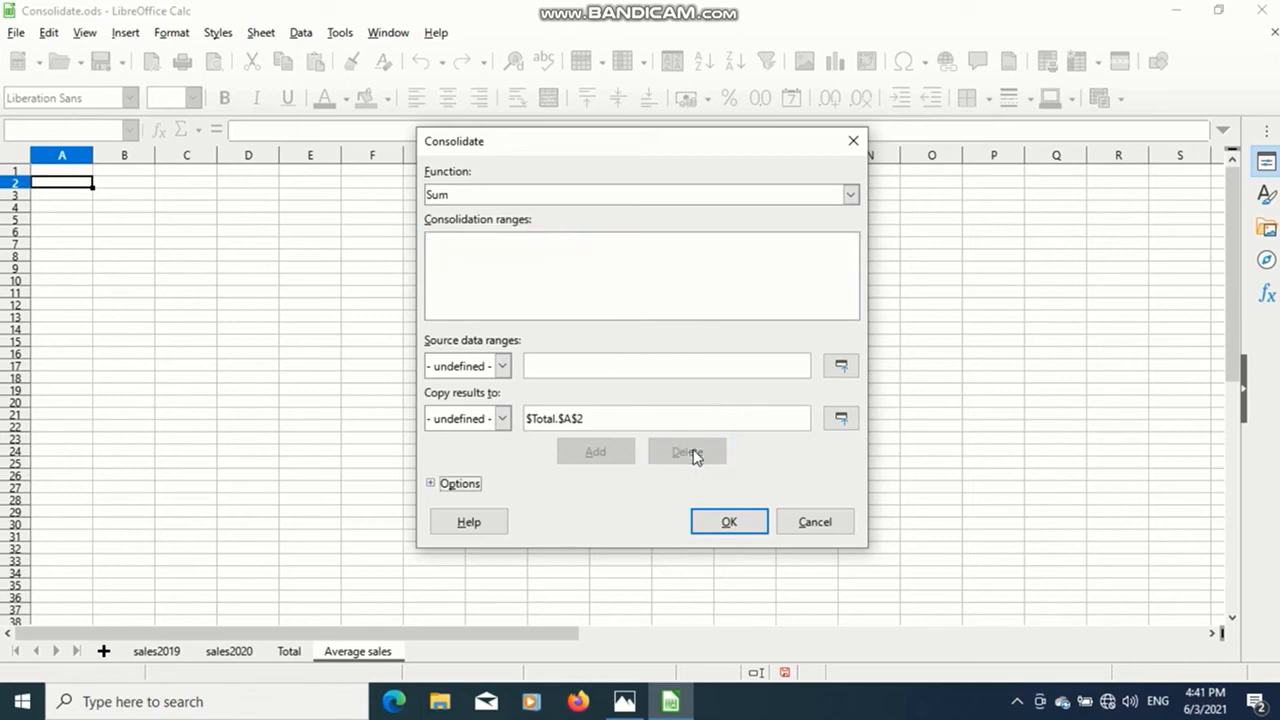
Step: Clear the saved Total sheet destination from the consolidation and set its function to Average
left_click_drag(588, 419, 528, 422)
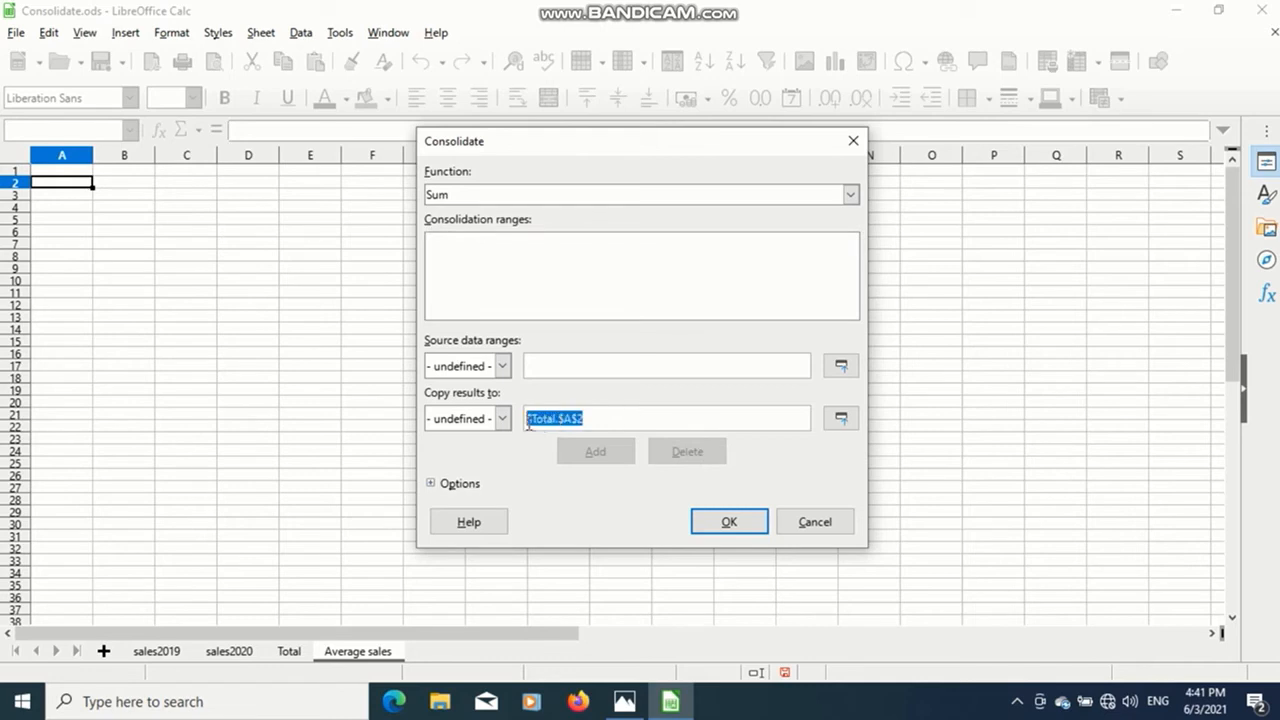
key("BackSpace")
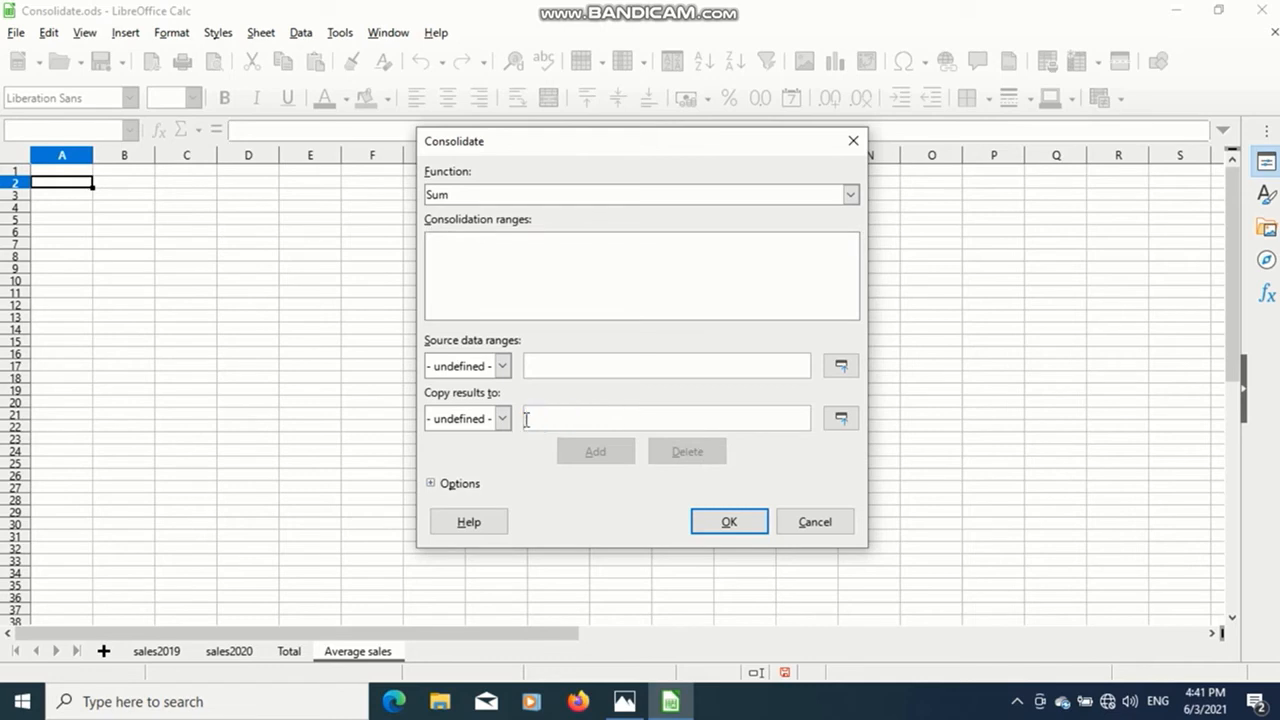
left_click(850, 197)
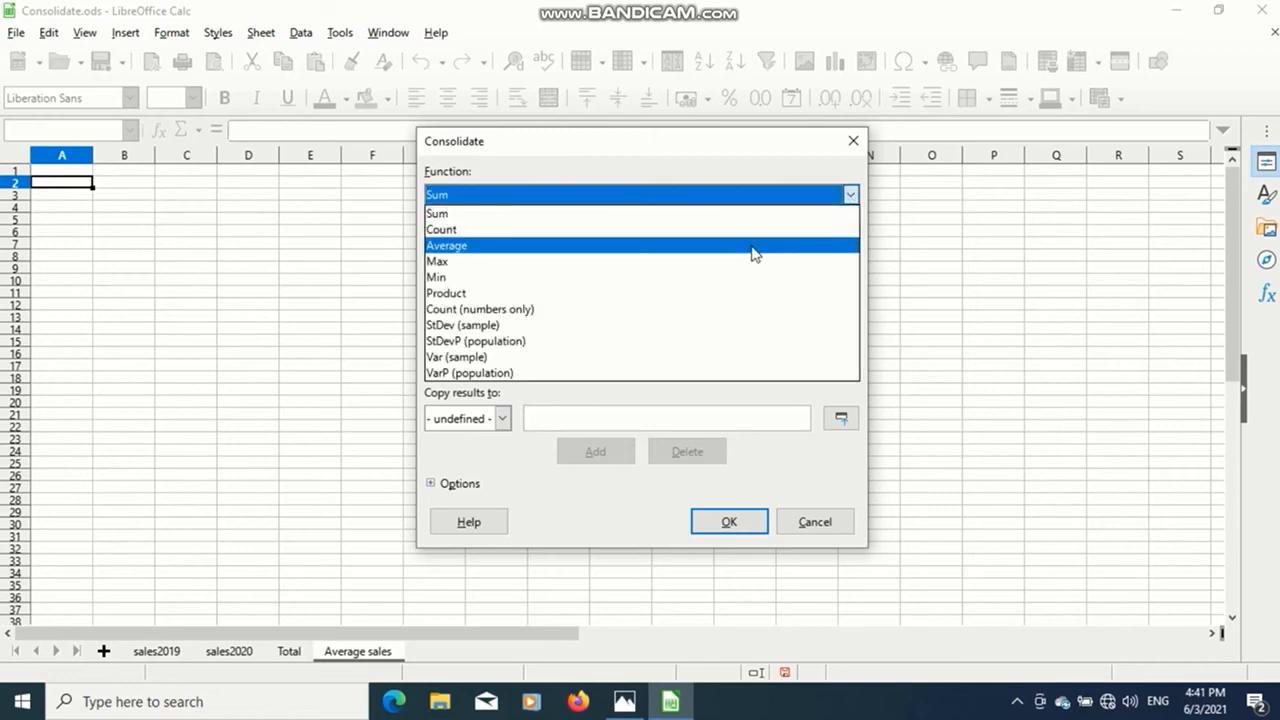
left_click(755, 246)
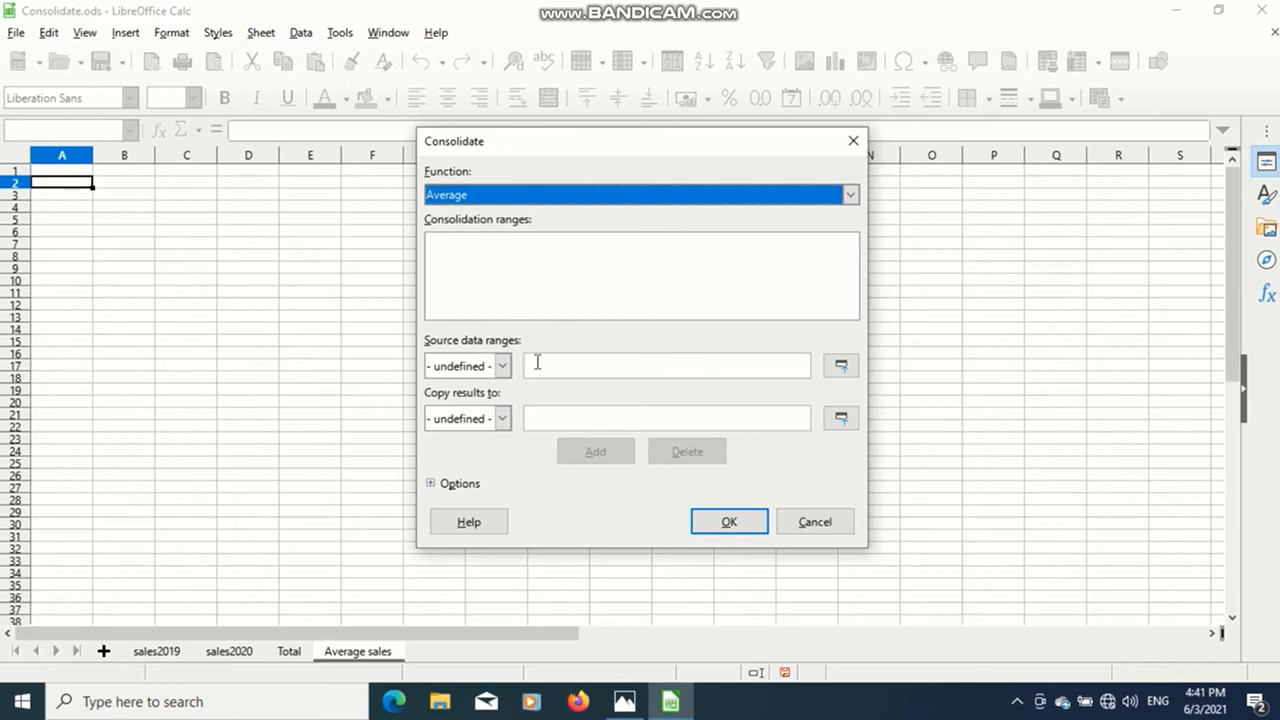
Step: Add A2:G12 of the sales2019 sheet as the first range of the Average consolidation
left_click(538, 363)
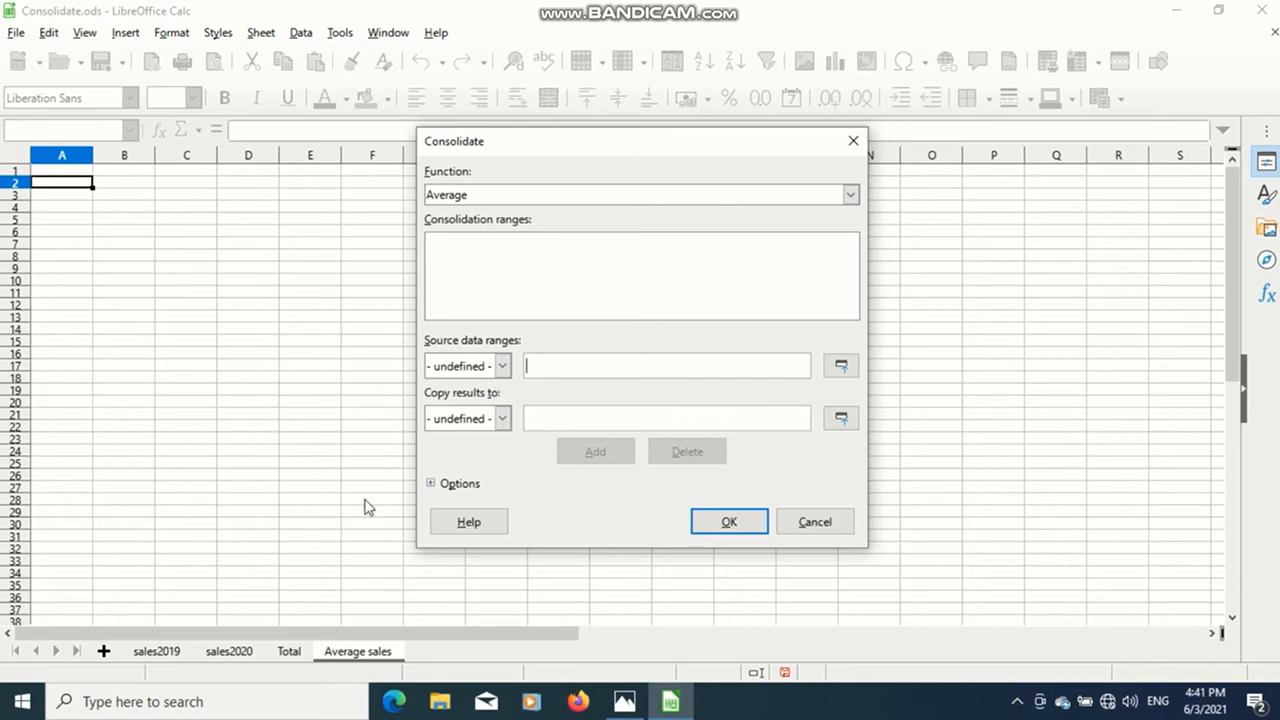
left_click(170, 655)
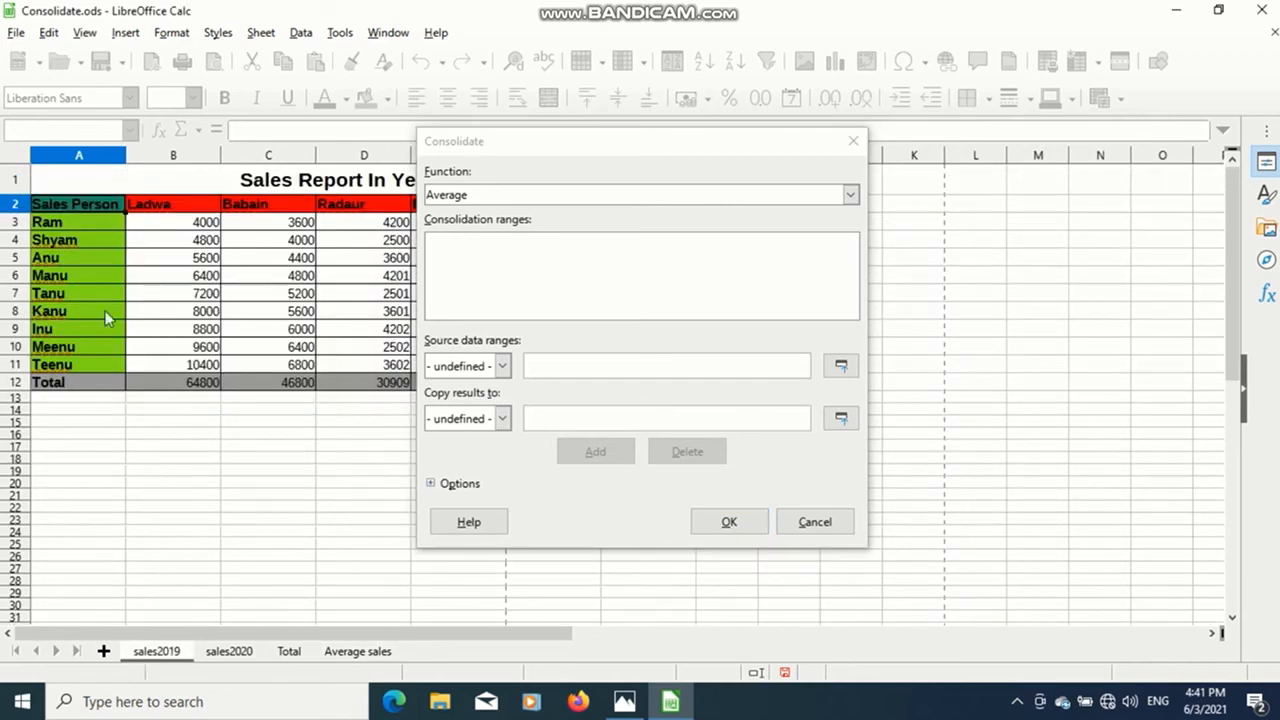
left_click(75, 208)
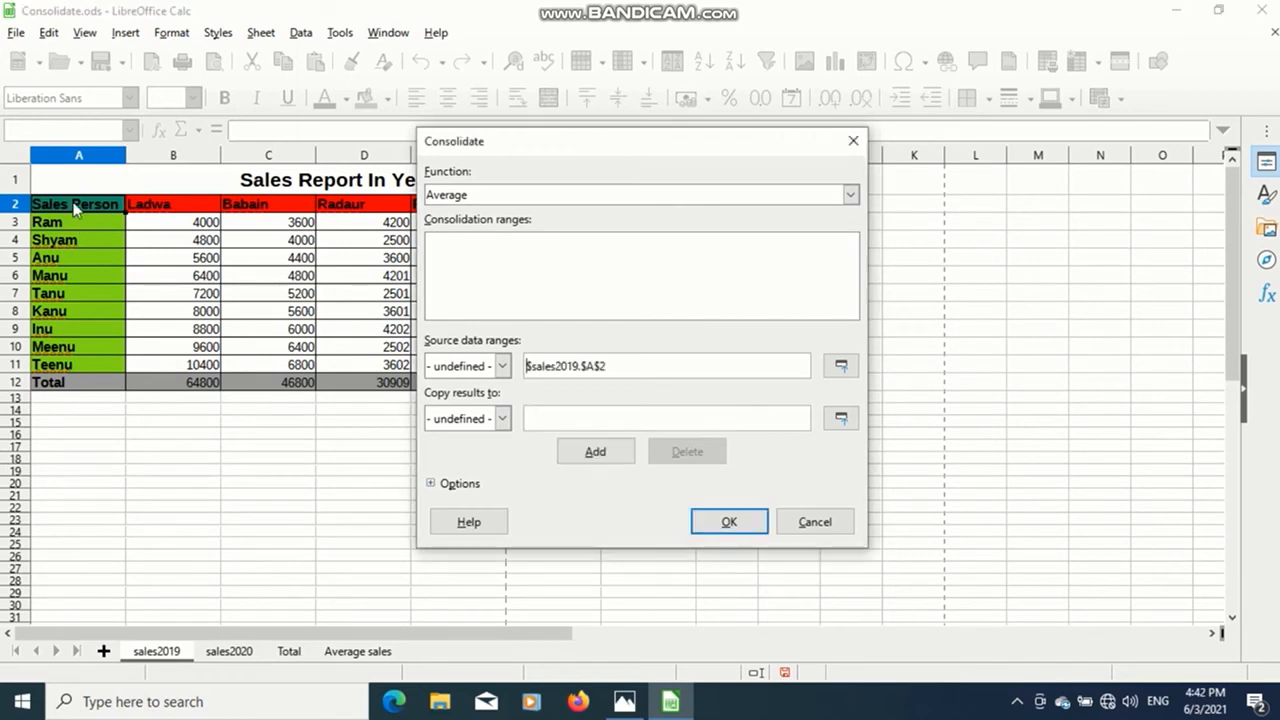
left_click_drag(75, 208, 683, 389)
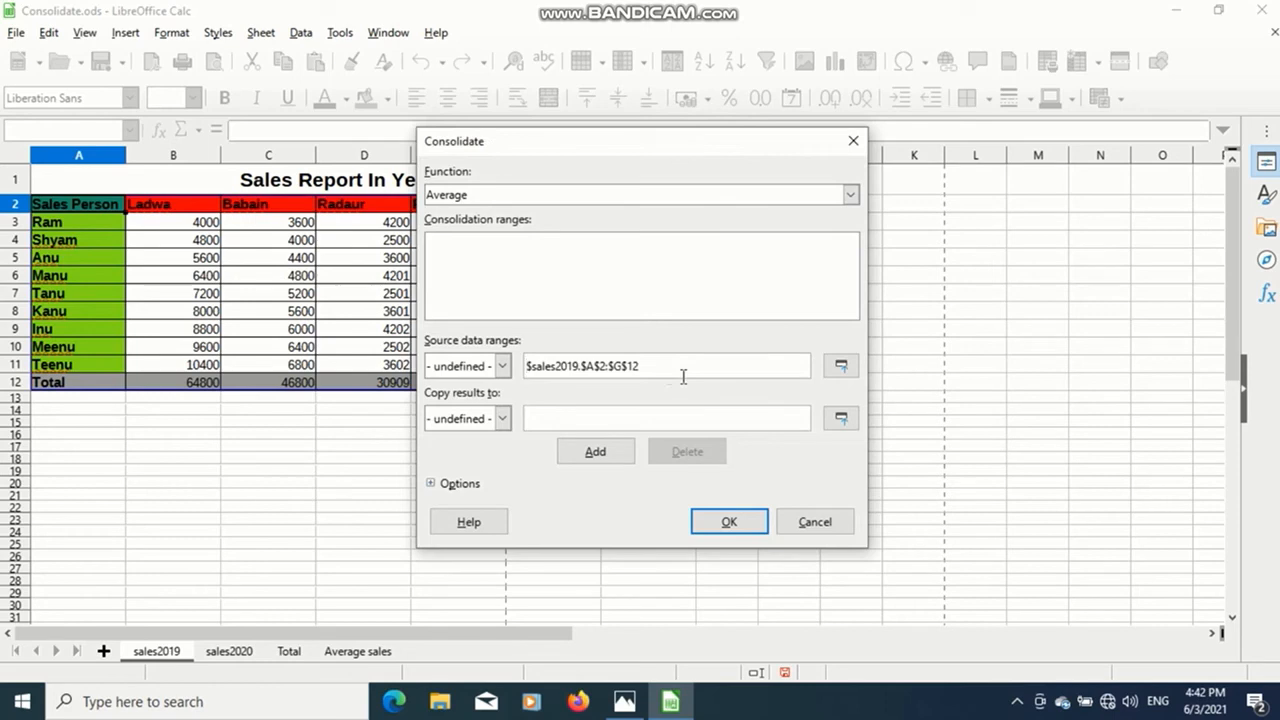
left_click(595, 453)
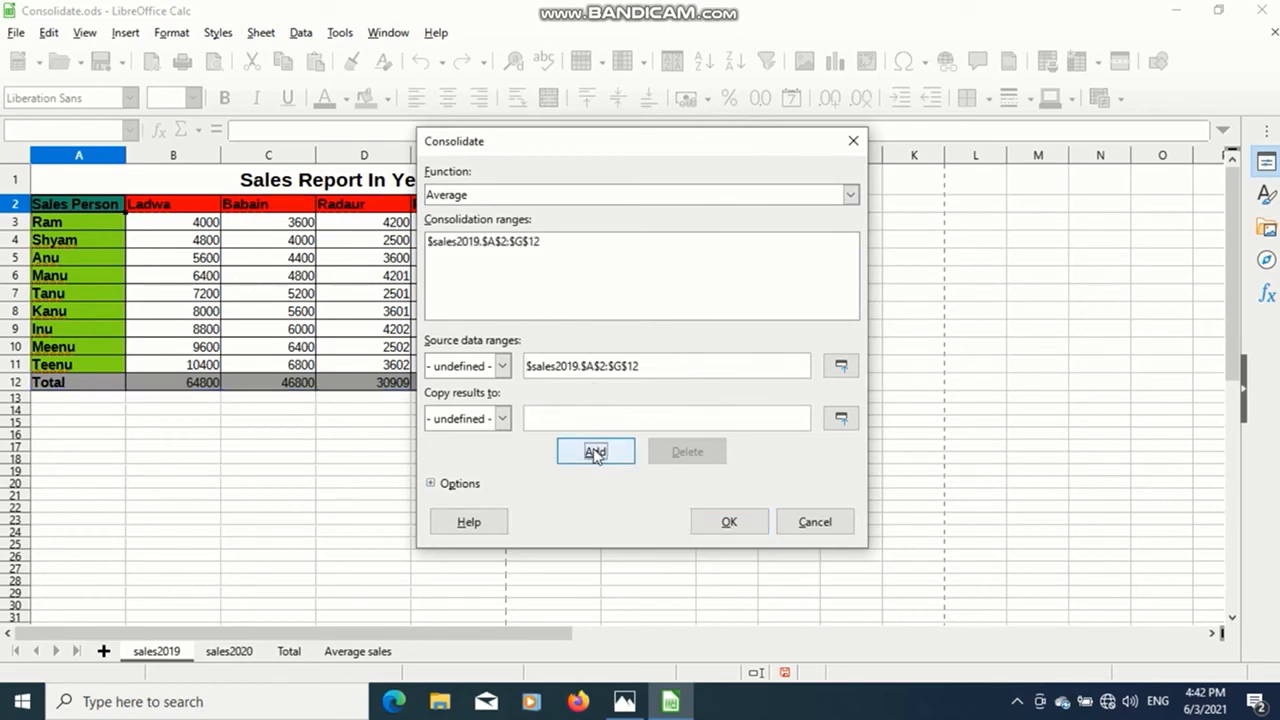
Step: Add A2:G12 of the sales2020 sheet as the second range of the Average consolidation
left_click(229, 651)
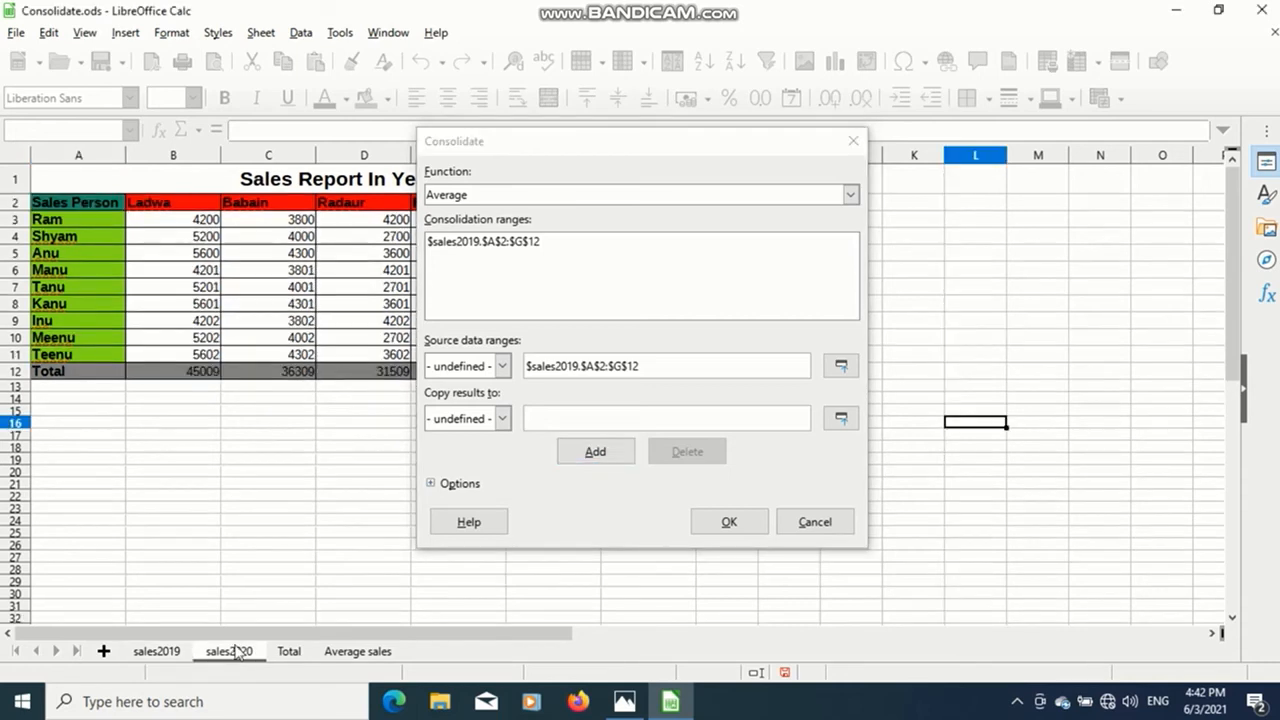
left_click_drag(45, 205, 685, 382)
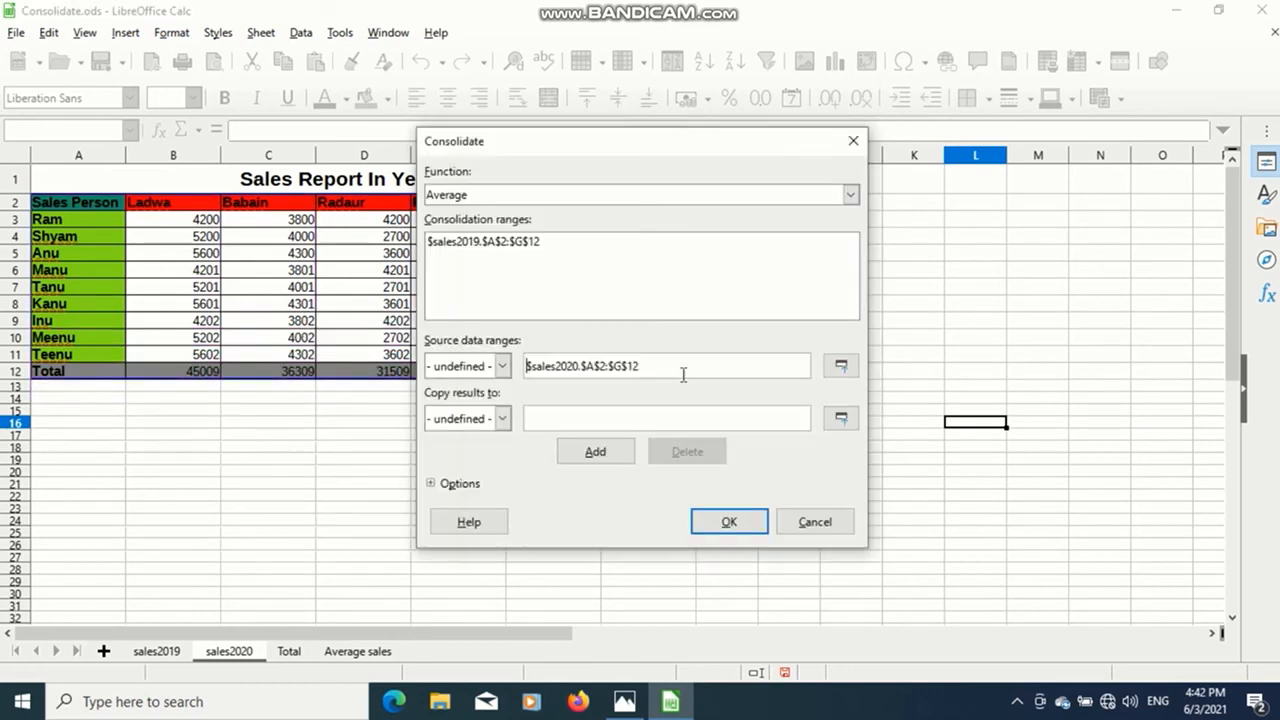
left_click(598, 453)
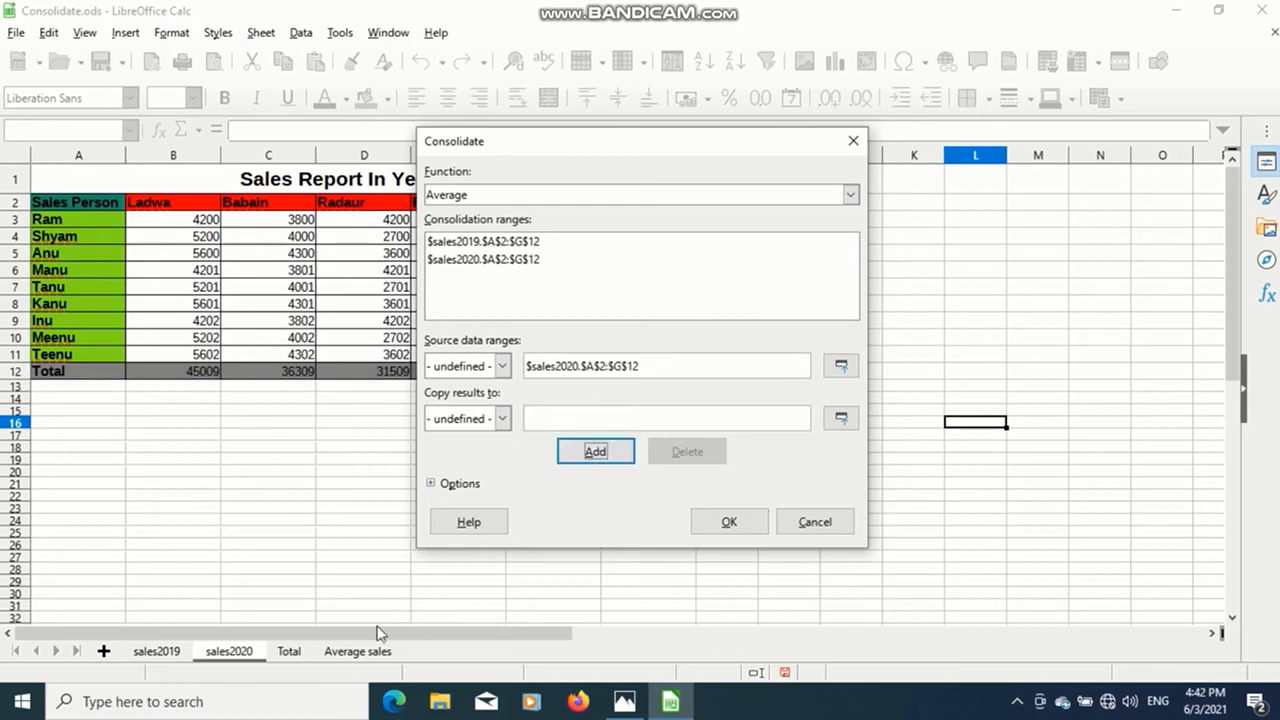
Step: Run the consolidation with results copied to cell A2 of the Average sales sheet, and expand the first salesperson's detail rows
left_click(357, 651)
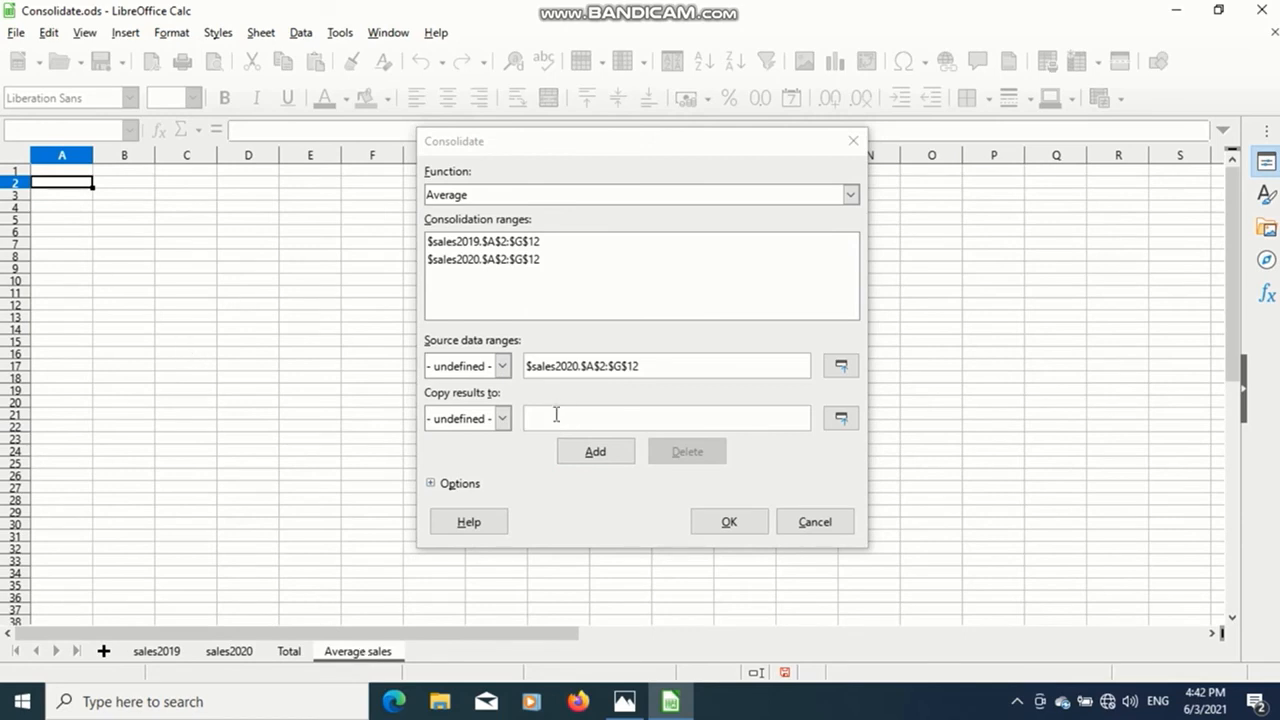
left_click(556, 414)
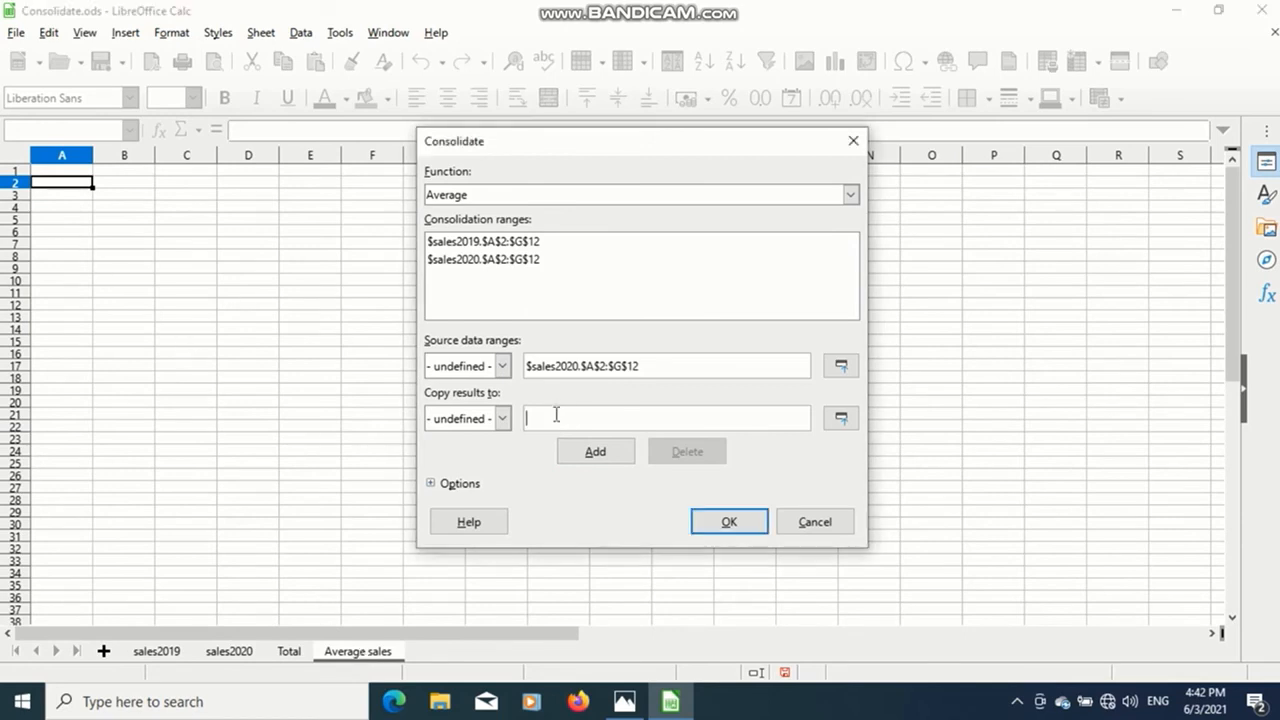
left_click(48, 185)
left_click(731, 522)
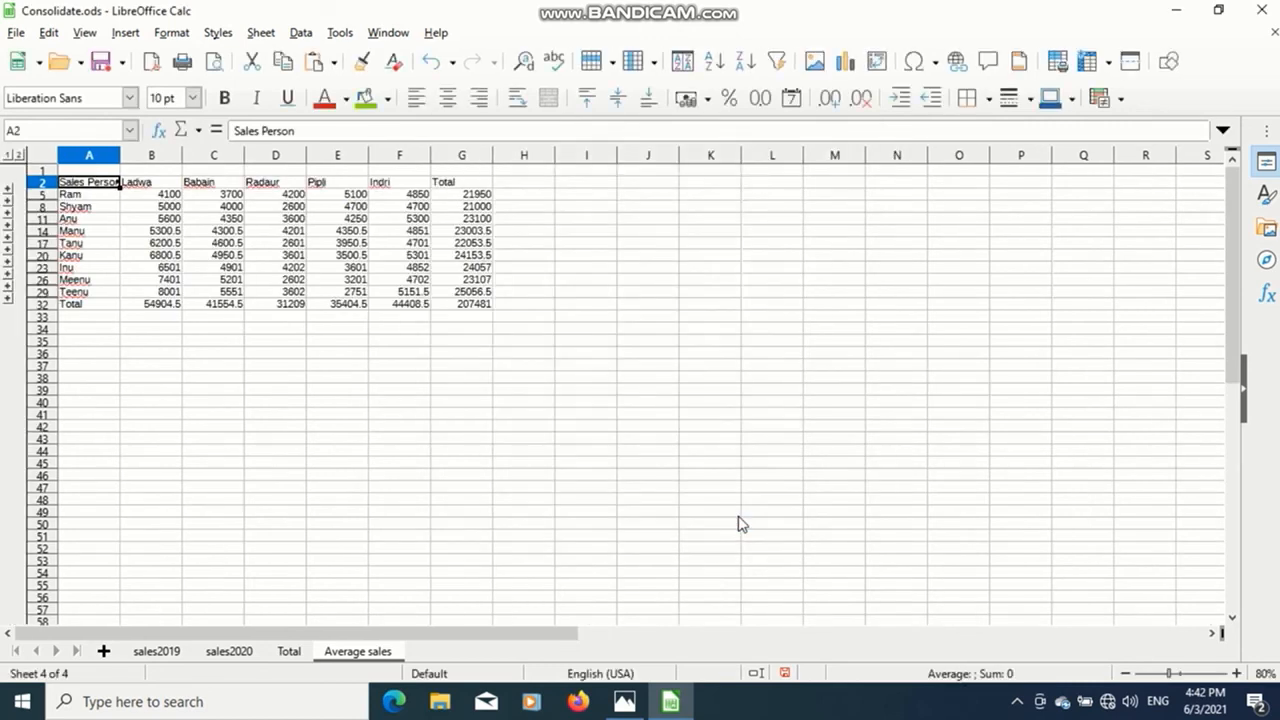
left_click(8, 193)
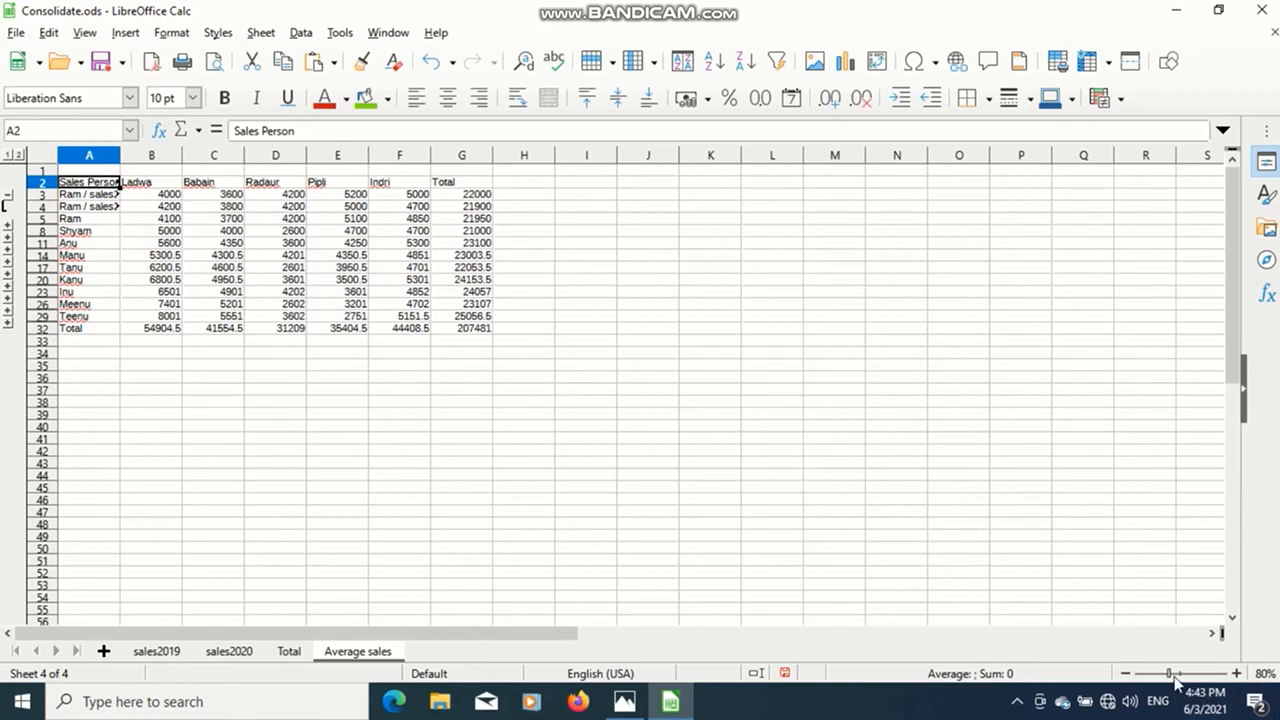
left_click_drag(1176, 680, 1188, 678)
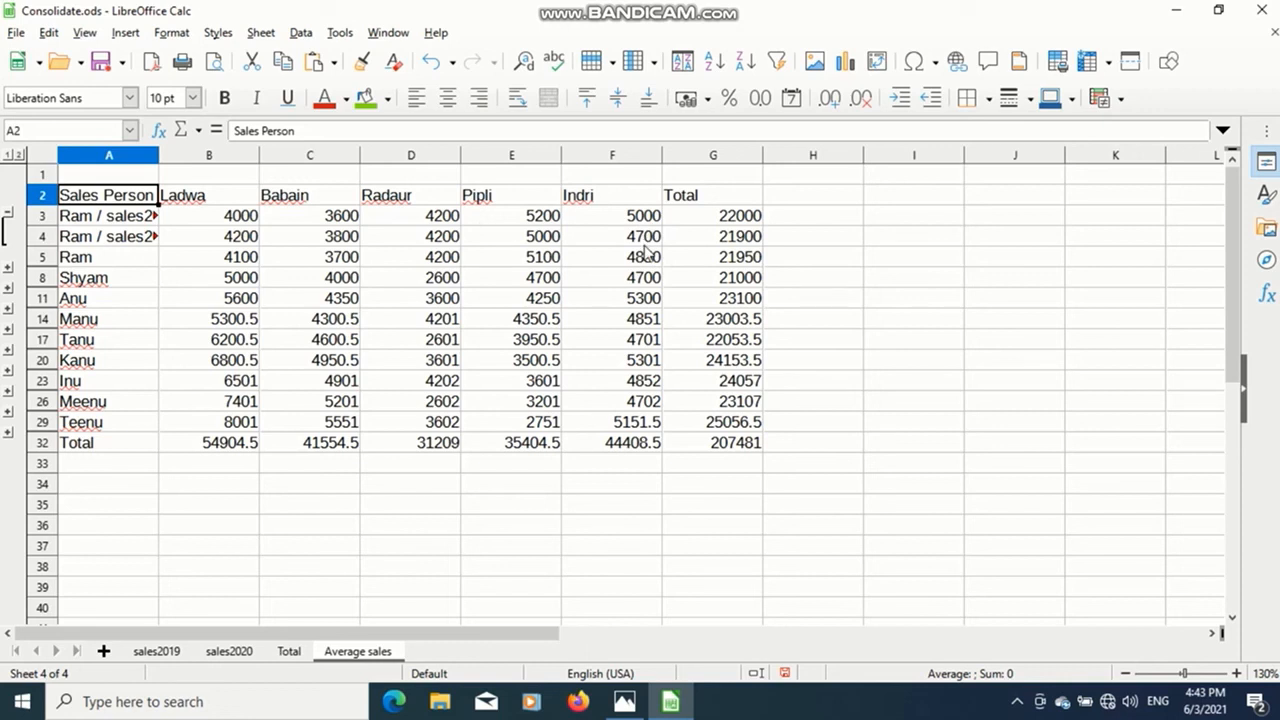
Step: Reopen Consolidate and review the available functions and the label and source-link options
left_click(302, 33)
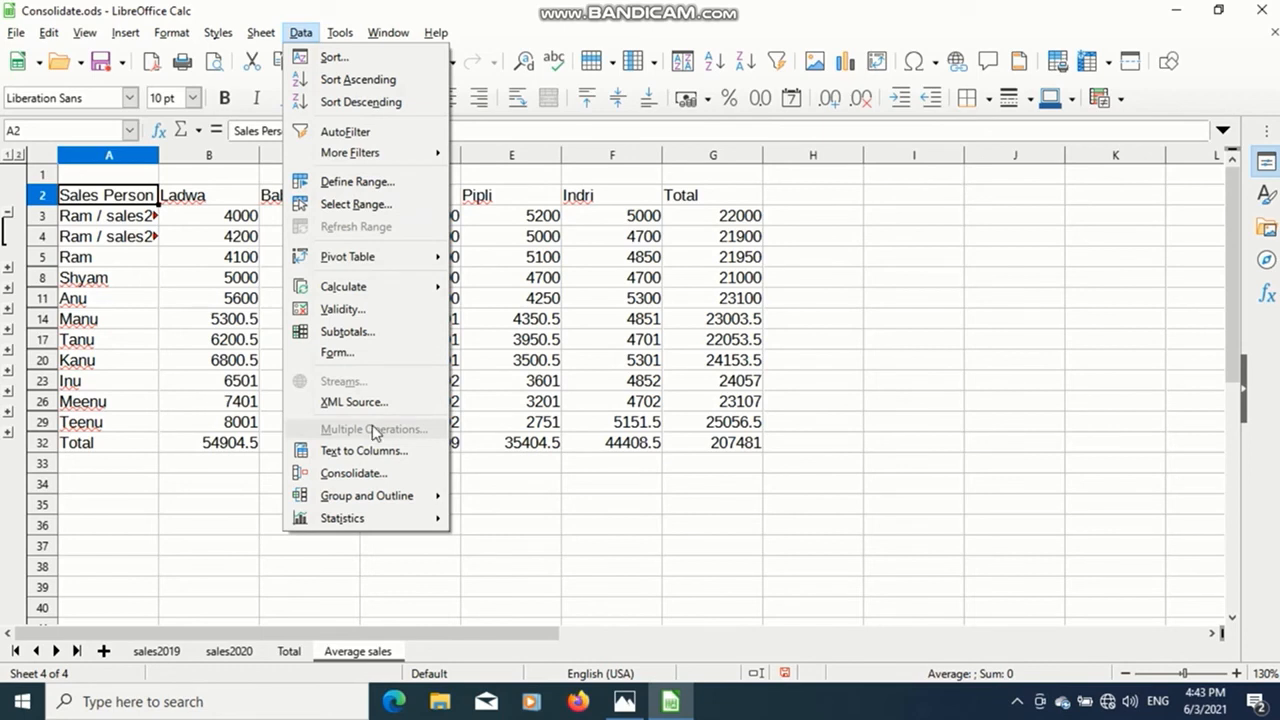
left_click(369, 475)
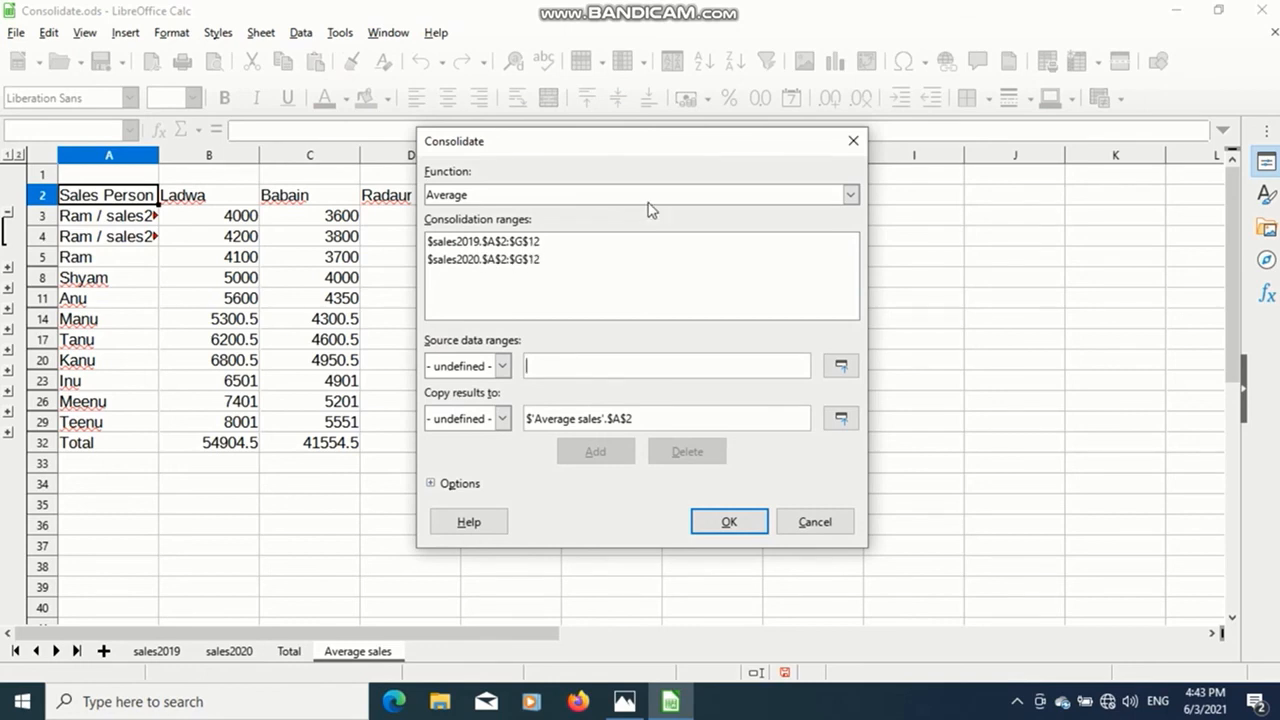
left_click(849, 195)
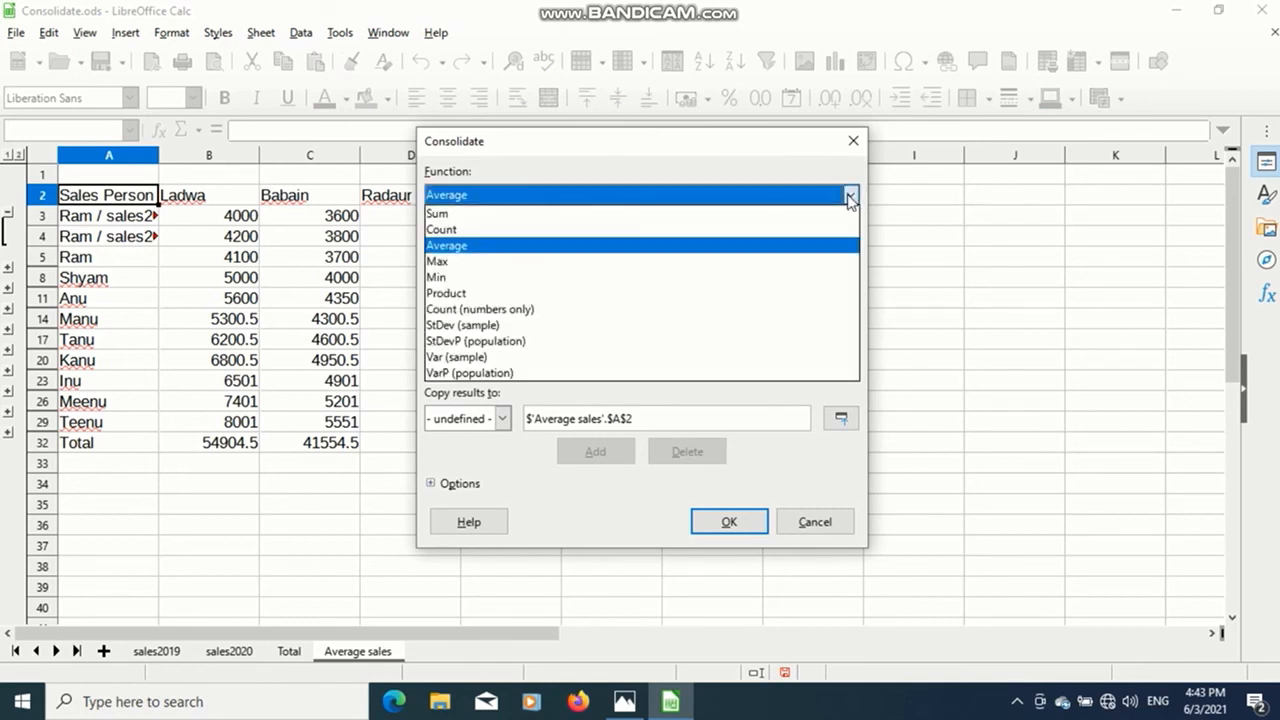
left_click(849, 197)
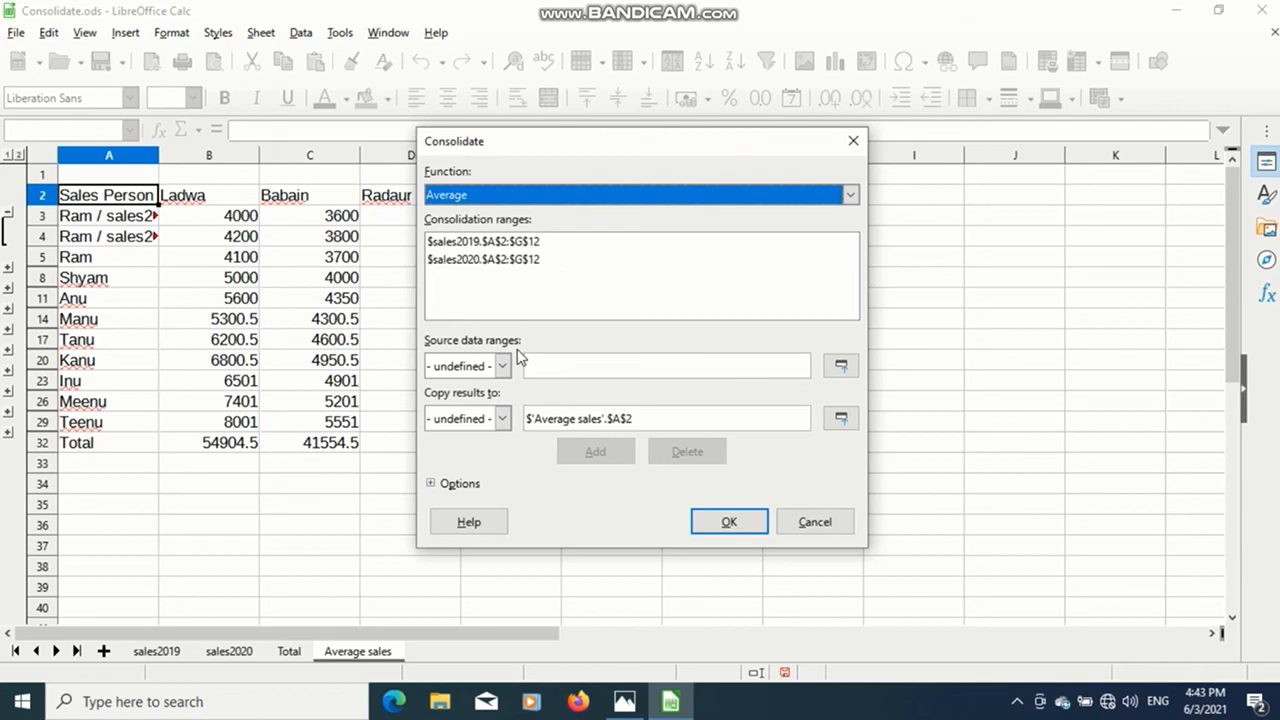
left_click(432, 484)
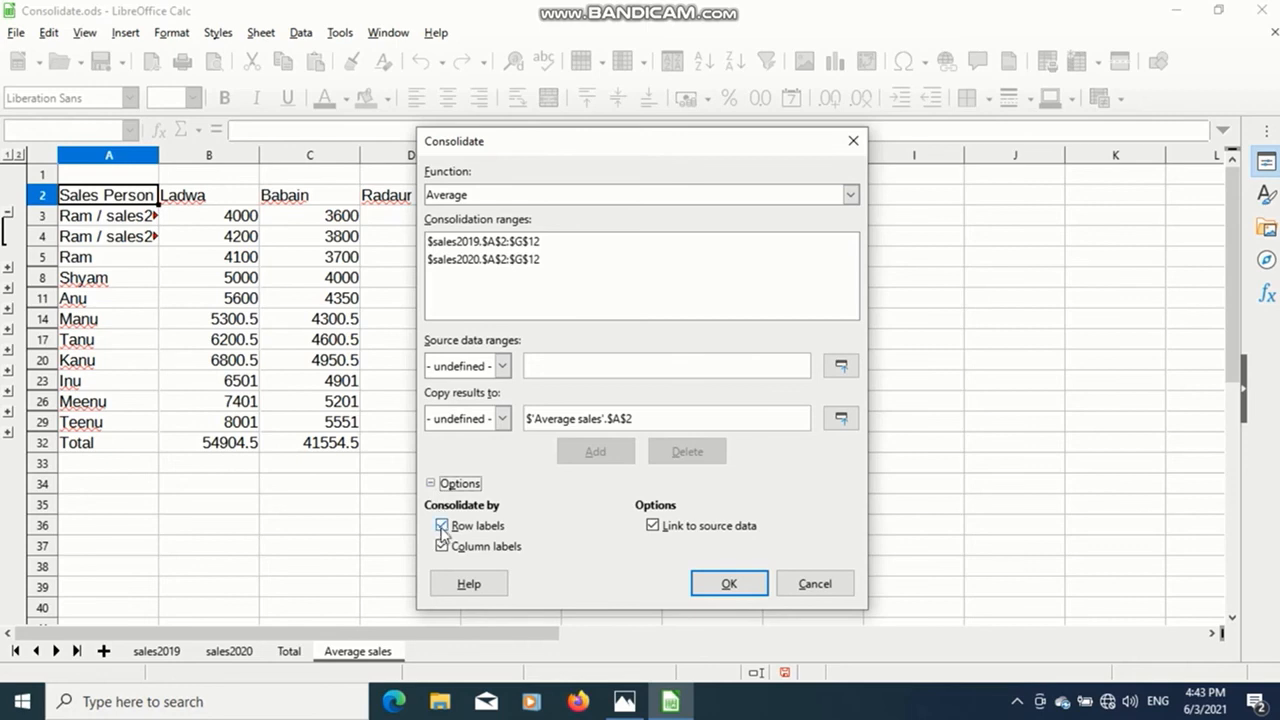